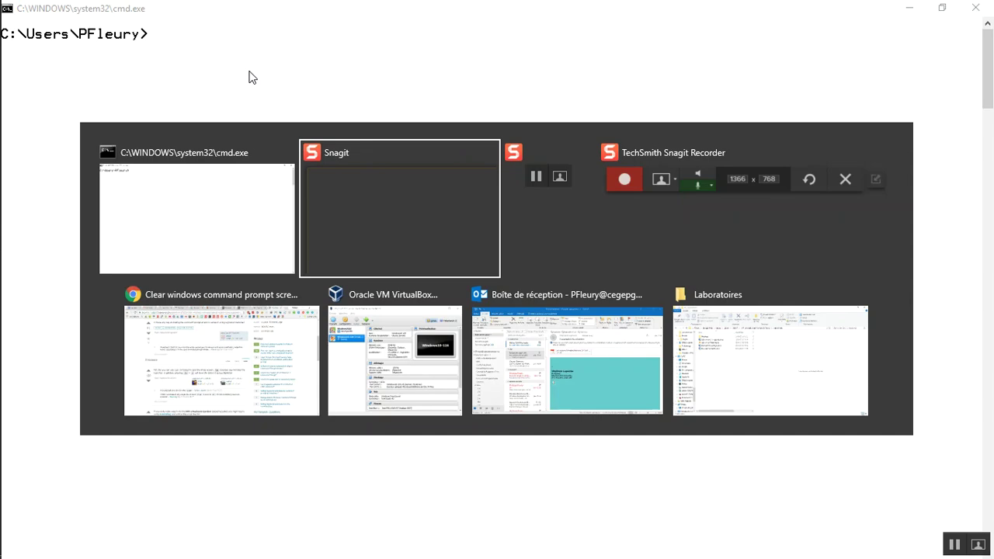
Step: Open the user-level Path variable for editing from the system environment variable settings, searching Windows for "vari"
key(alt+shift+Tab)
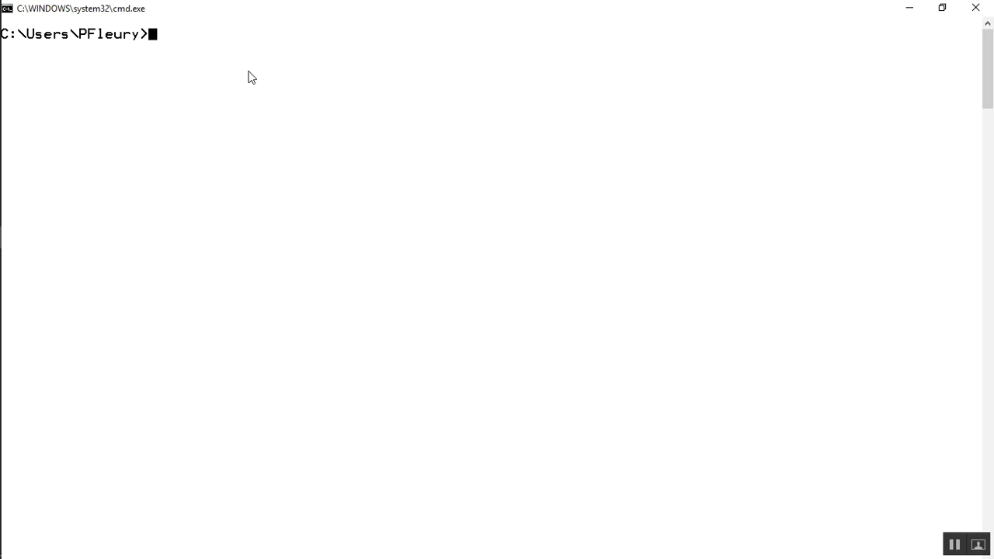
key(super)
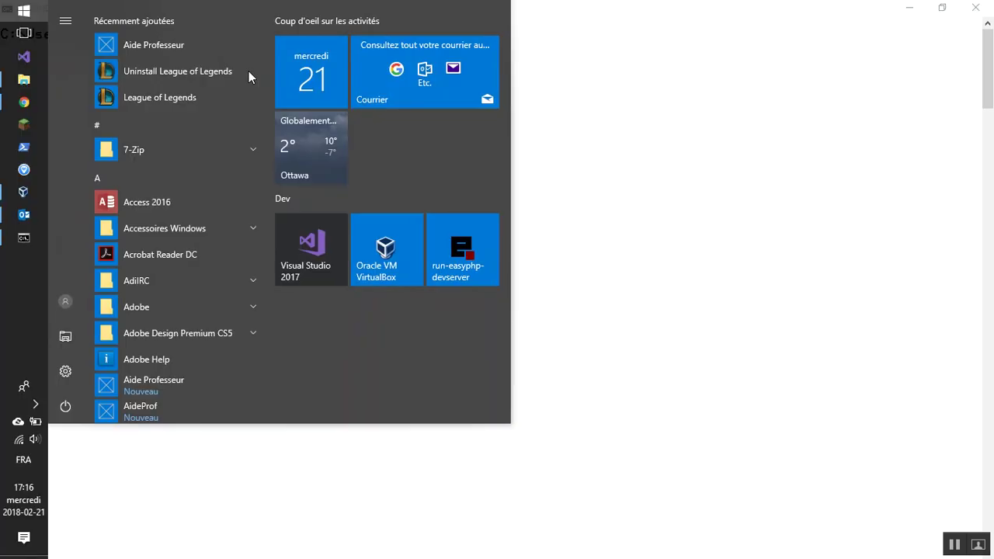
text(vari)
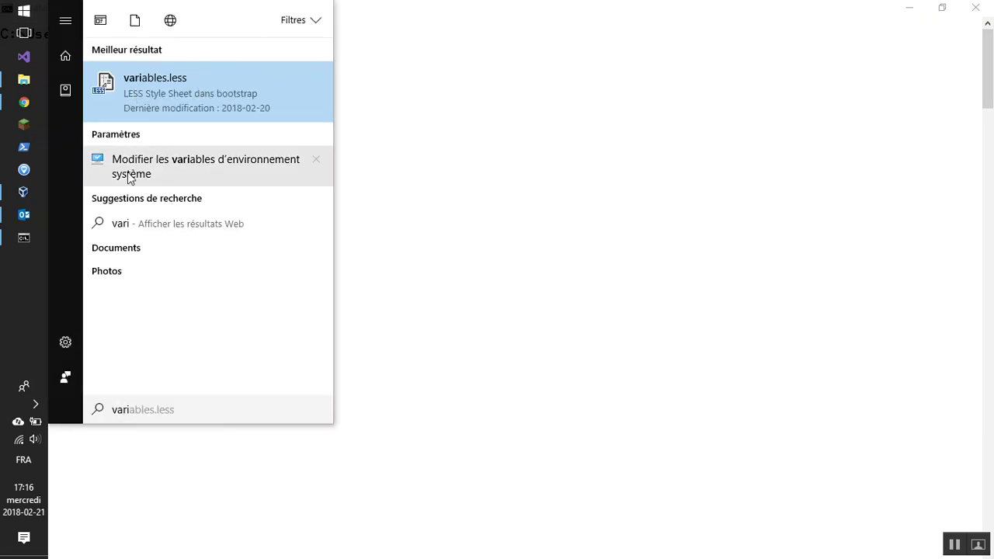
click(167, 165)
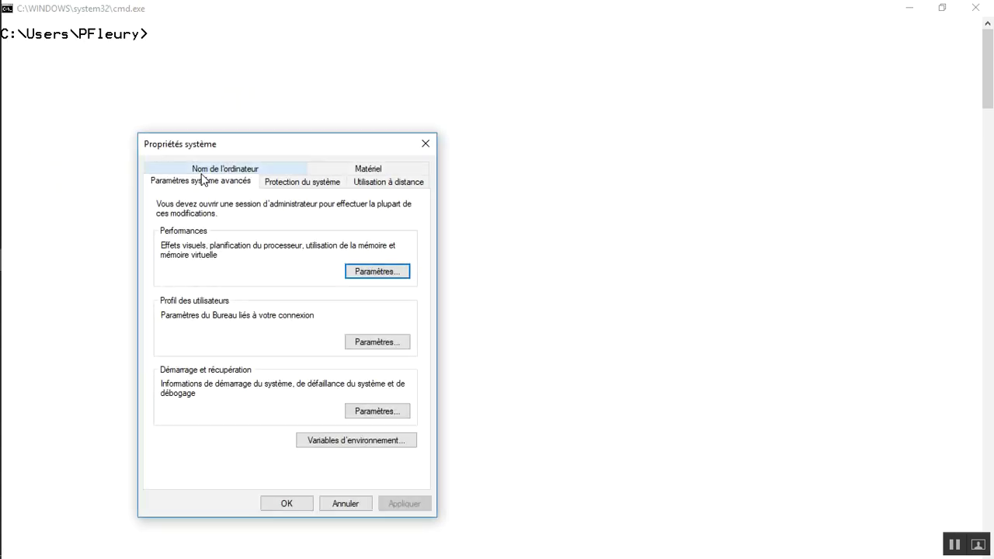
click(340, 441)
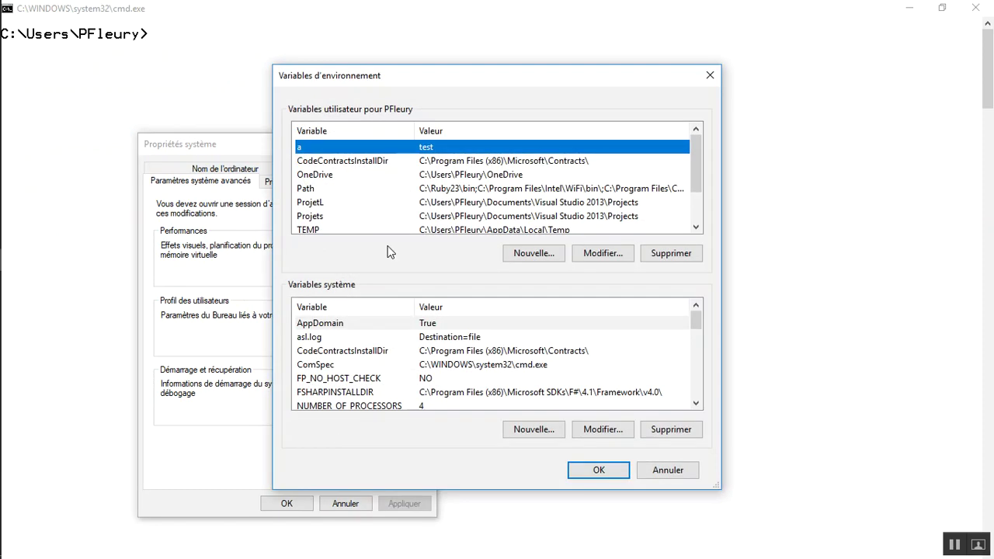
click(340, 191)
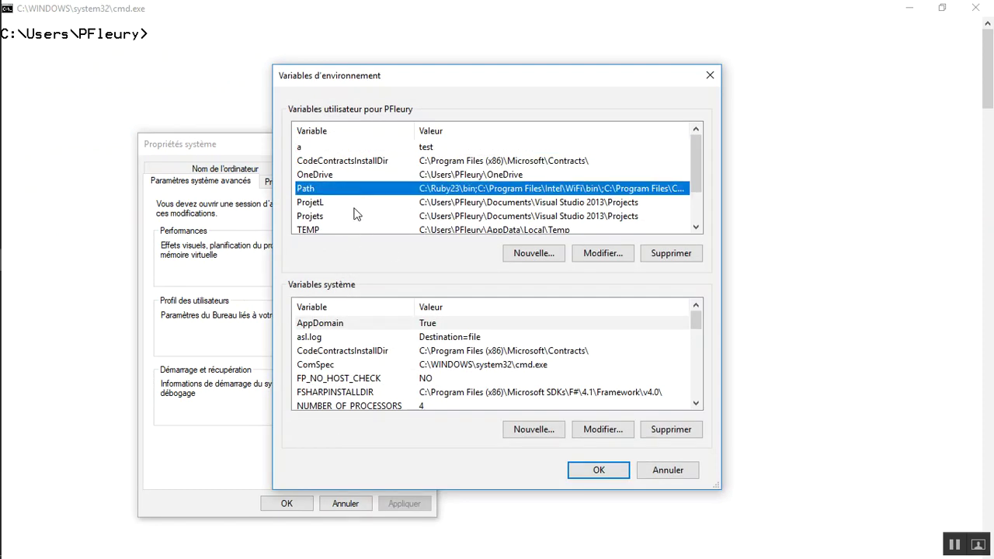
double_click(465, 189)
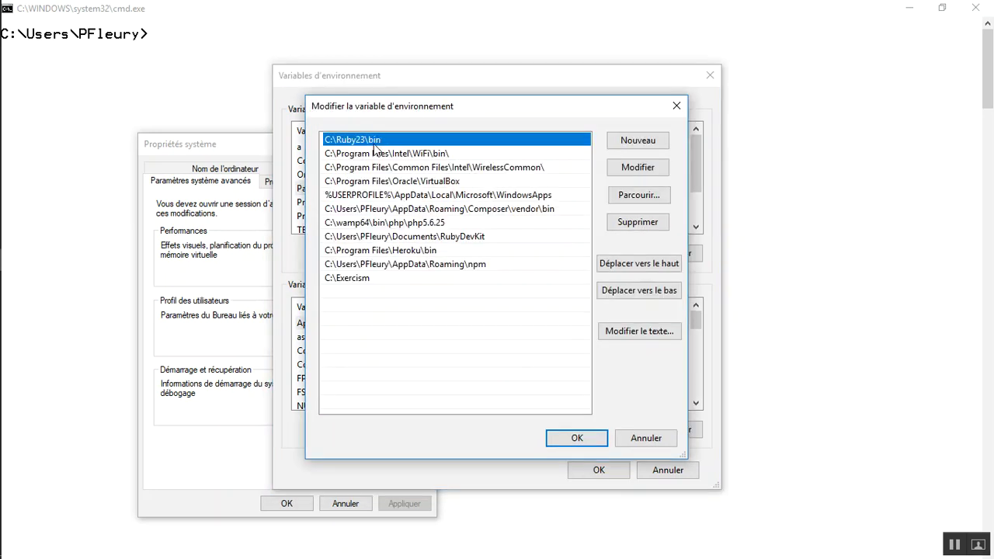
Step: Check the C:\Program Files\Oracle\VirtualBox entry in the Path list and accept all the open system dialogs
click(364, 181)
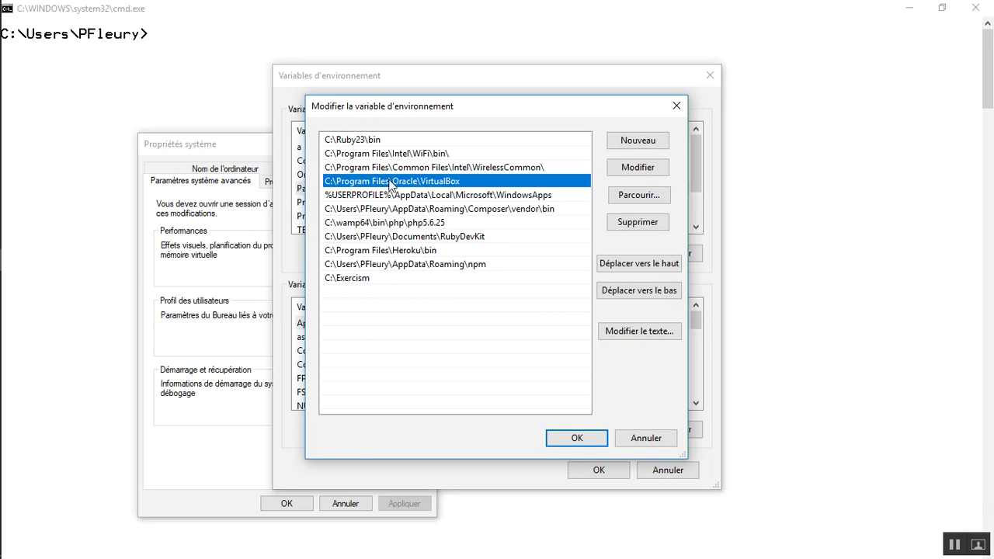
click(577, 438)
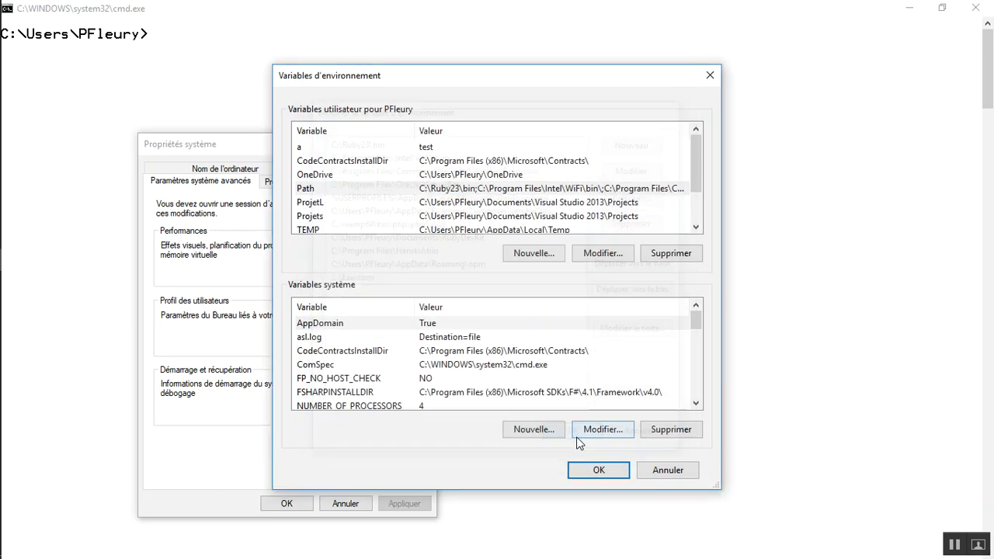
click(581, 469)
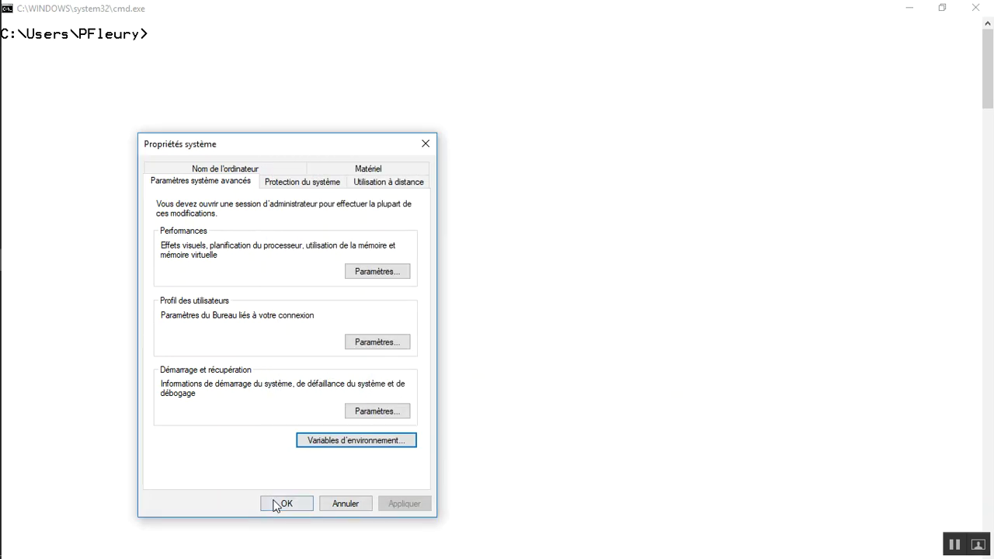
click(281, 503)
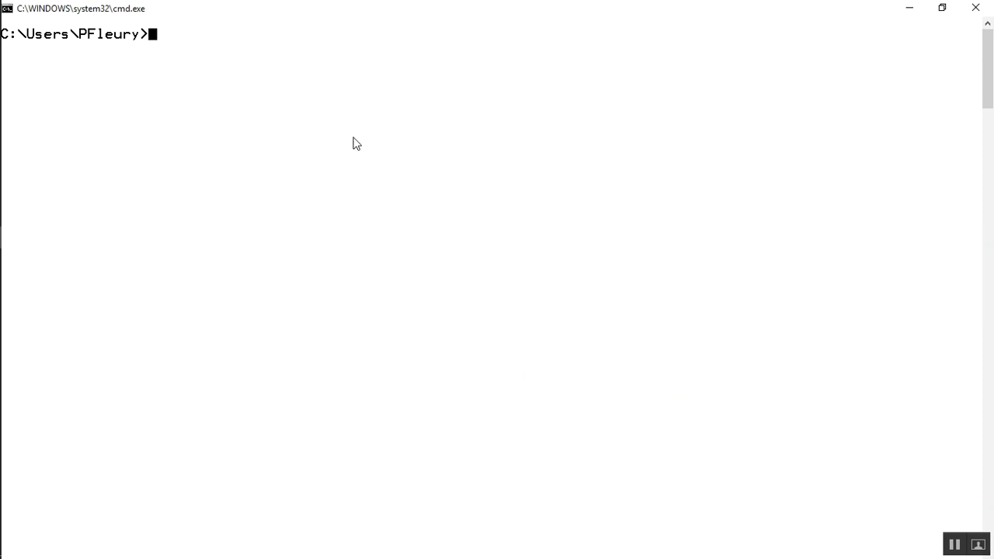
Step: Launch a new command prompt by running cmd and maximize its window
key(super+r)
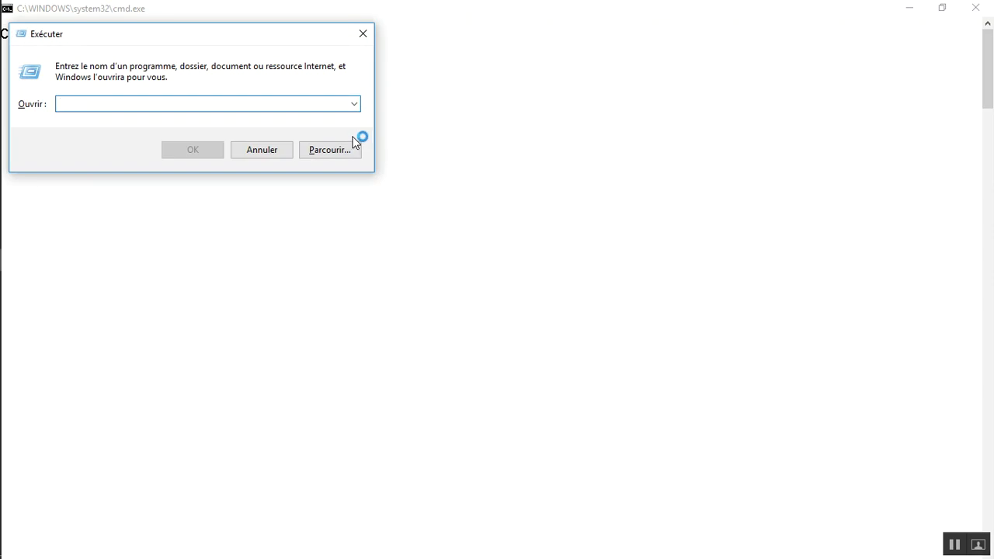
click(284, 152)
key(super+r)
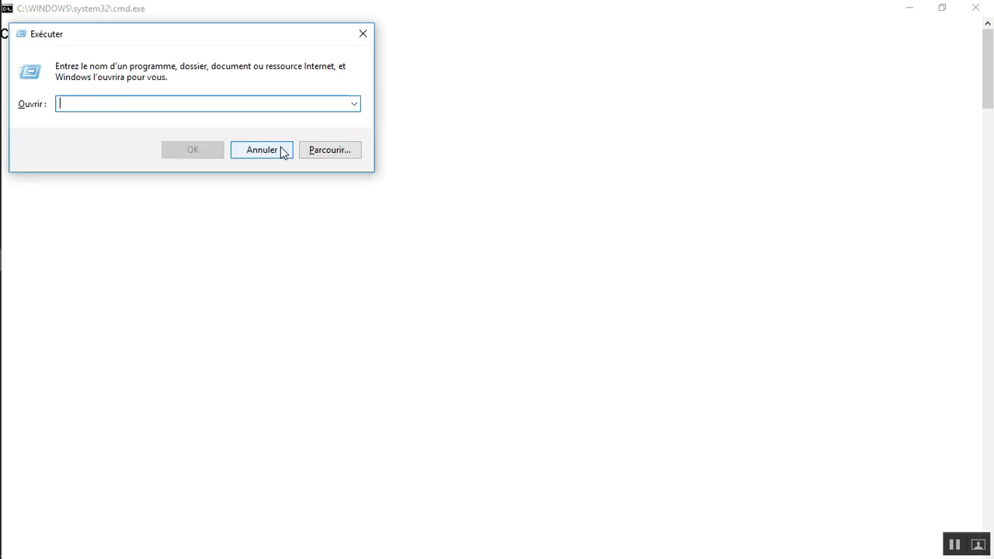
text(cmd)
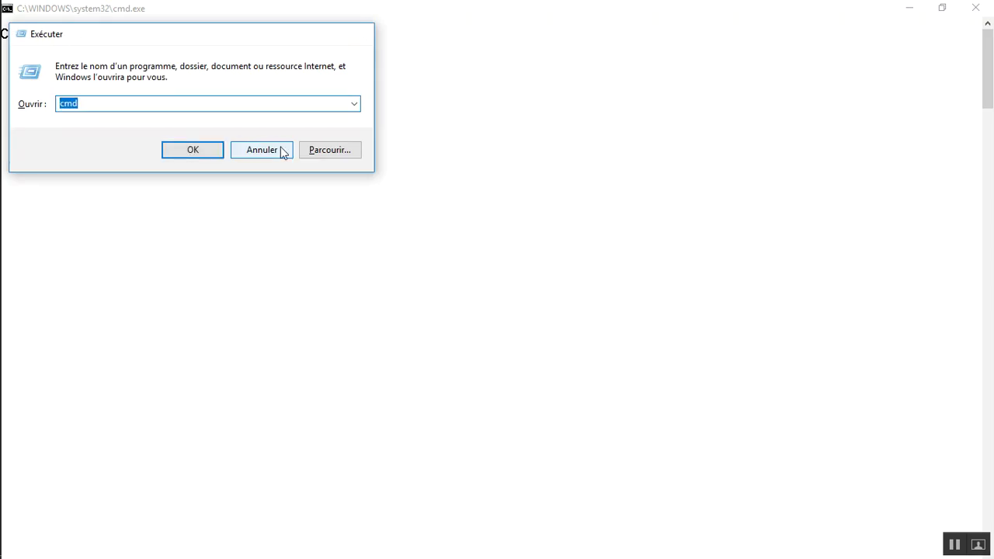
key(Return)
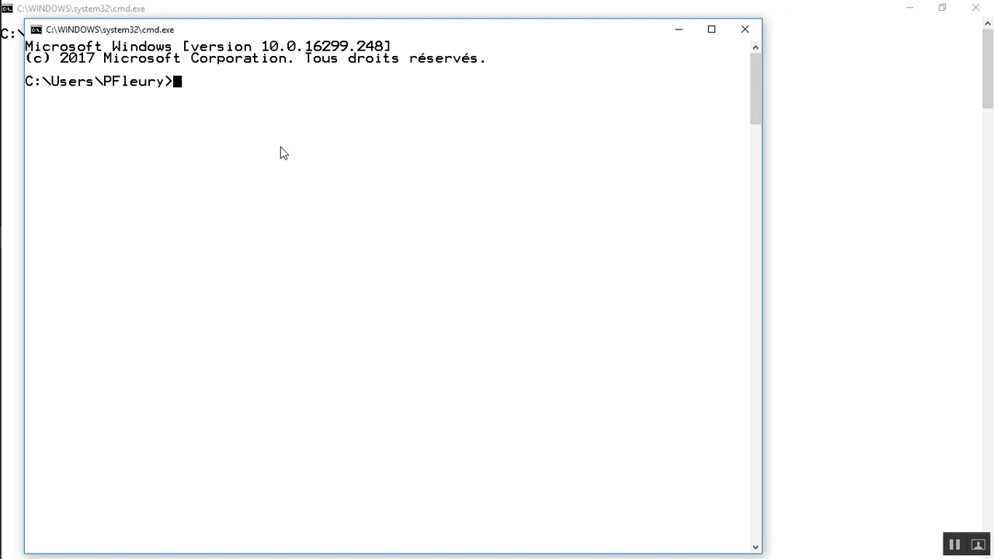
key(super+Up)
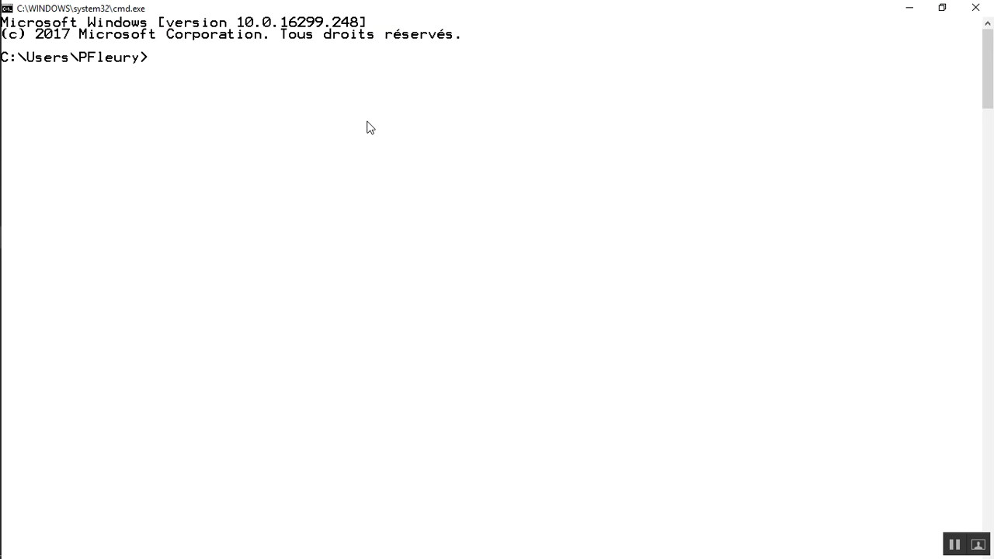
Step: Change the directory to the "VirtualBox VMs" folder and list its contents with dir
text(cd )
text(Vir)
key(Tab)
key(Tab)
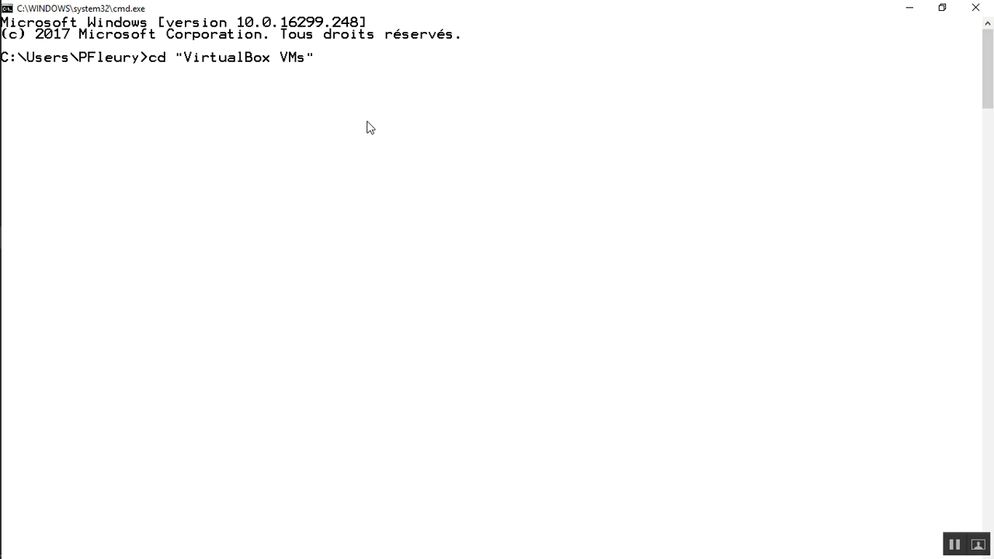
key(Return)
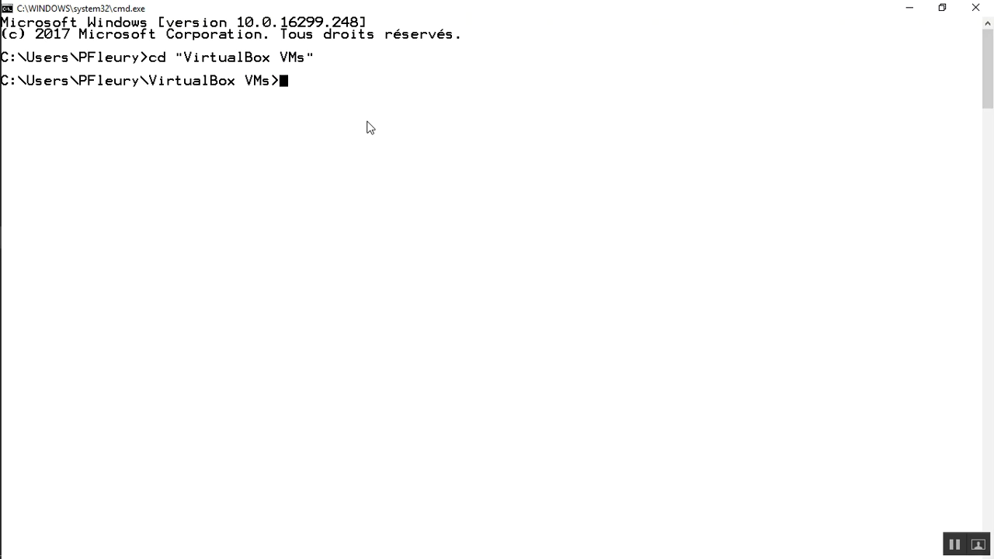
text(dir)
key(Return)
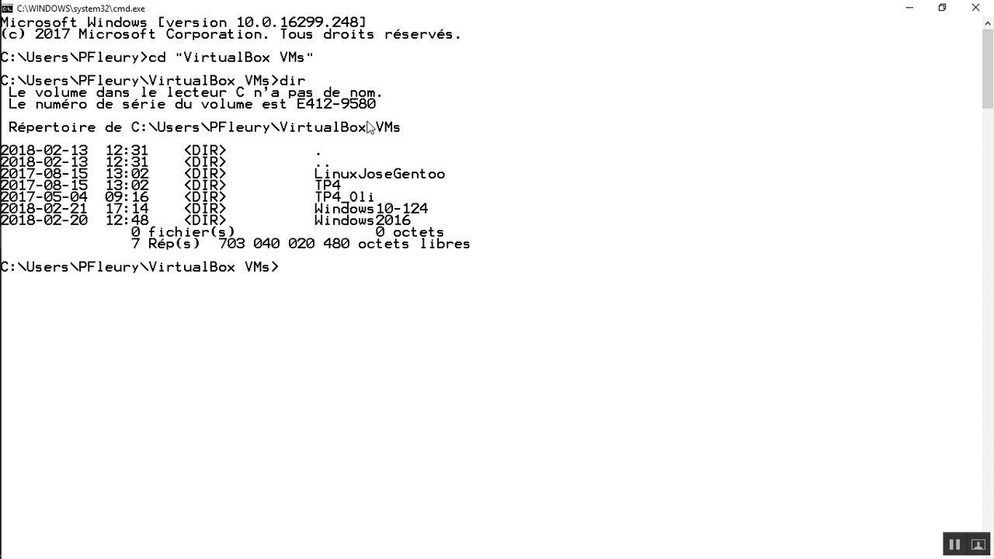
Step: Change the directory to the Windows2016 virtual machine folder and list its files with dir
text(cd Win)
key(Tab)
key(Tab)
key(Return)
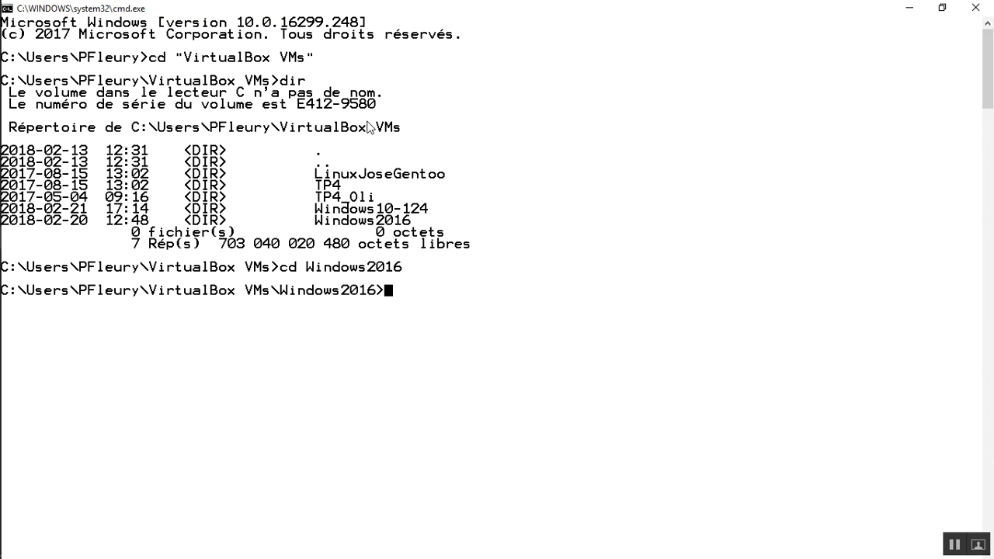
text(dir)
key(Return)
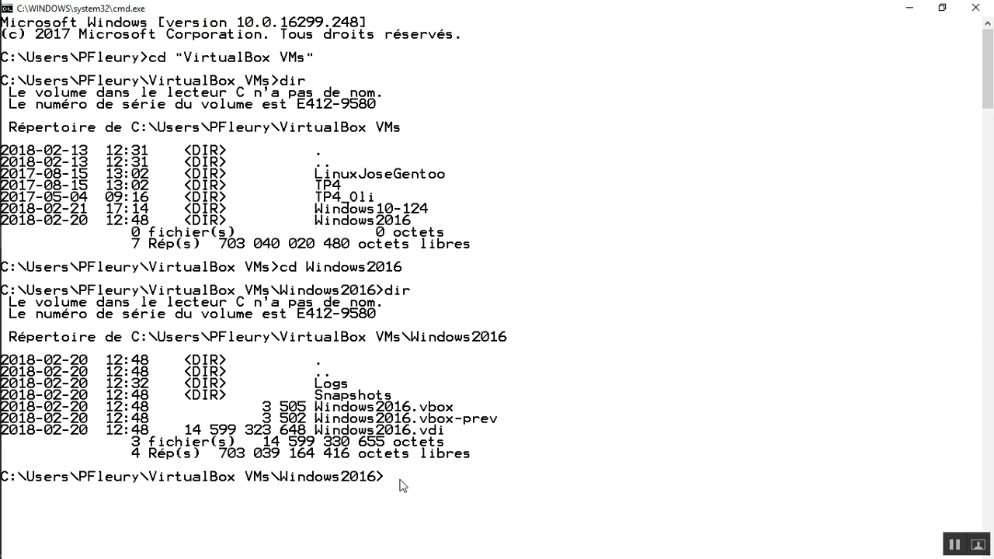
Step: Enter the VBoxManage modifyhd template with --resize <size in MB> and remove its <absolute path to file> placeholder
text(VBoxManage modifyhd <absolute path to file> --resize <size in MB>)
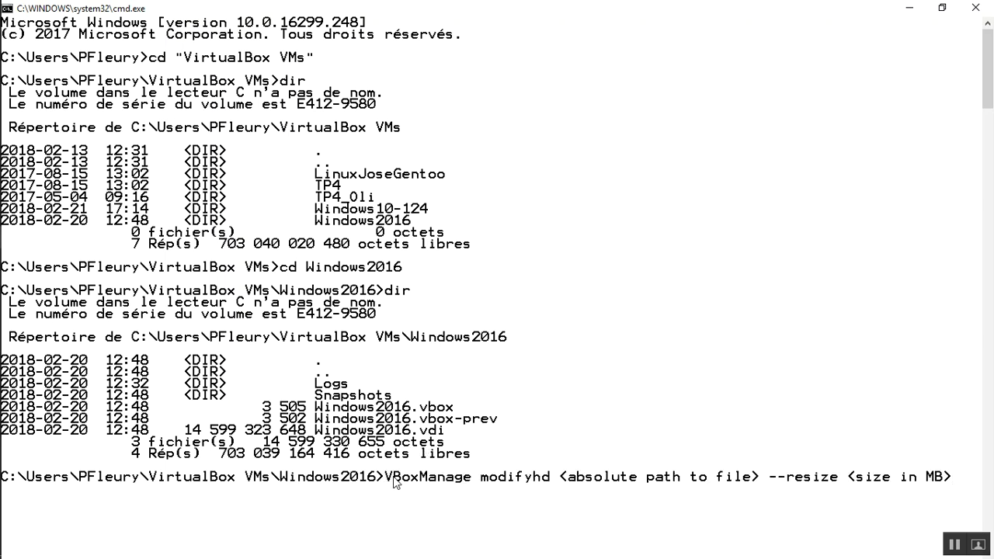
key(Left)
key(Left)
key(Left)
key(Left)
key(Left)
key(Left)
key(Left)
key(Left)
key(Left)
key(Left)
key(Left)
key(Left)
key(Left)
key(Left)
key(Left)
key(Left)
key(Left)
key(Left)
key(Left)
key(Left)
key(BackSpace)
key(BackSpace)
key(BackSpace)
key(BackSpace)
key(BackSpace)
key(BackSpace)
key(BackSpace)
key(BackSpace)
key(BackSpace)
key(BackSpace)
key(BackSpace)
key(BackSpace)
key(BackSpace)
key(BackSpace)
key(BackSpace)
key(BackSpace)
key(BackSpace)
key(BackSpace)
key(BackSpace)
key(BackSpace)
key(BackSpace)
key(BackSpace)
key(BackSpace)
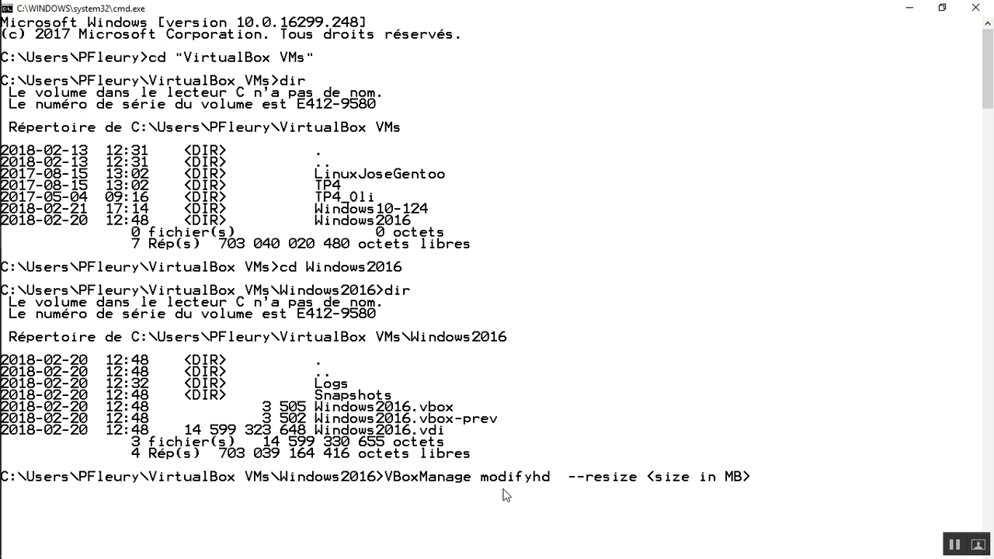
Step: Complete the command as VBoxManage modifyhd Windows2016.vdi --resize 60000 and run it
text(Wind)
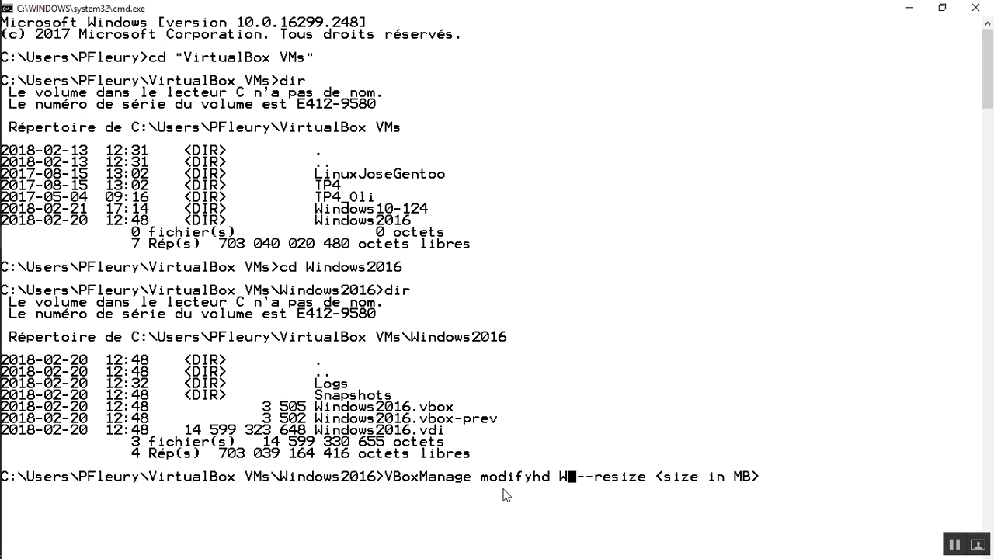
key(Tab)
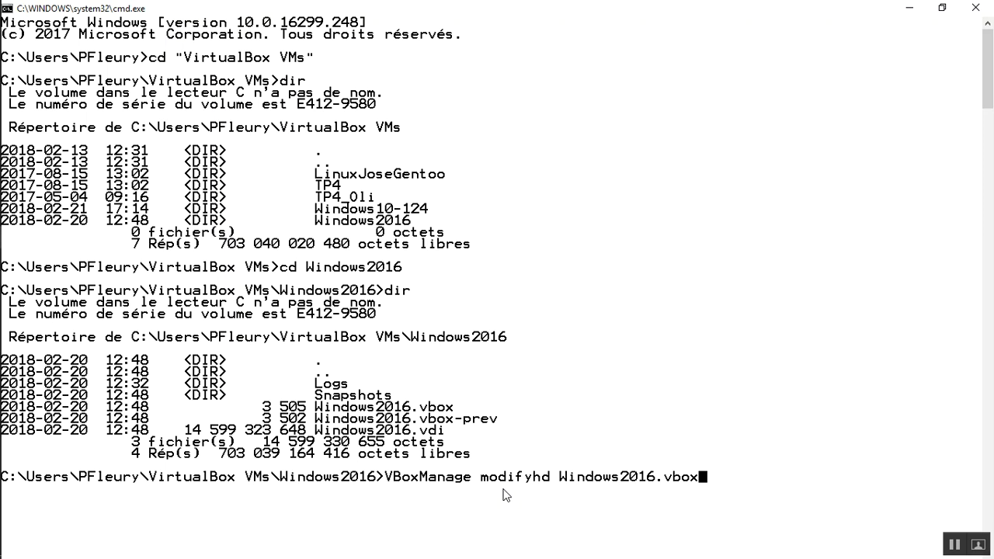
key(Tab)
key(Tab)
text(--resize)
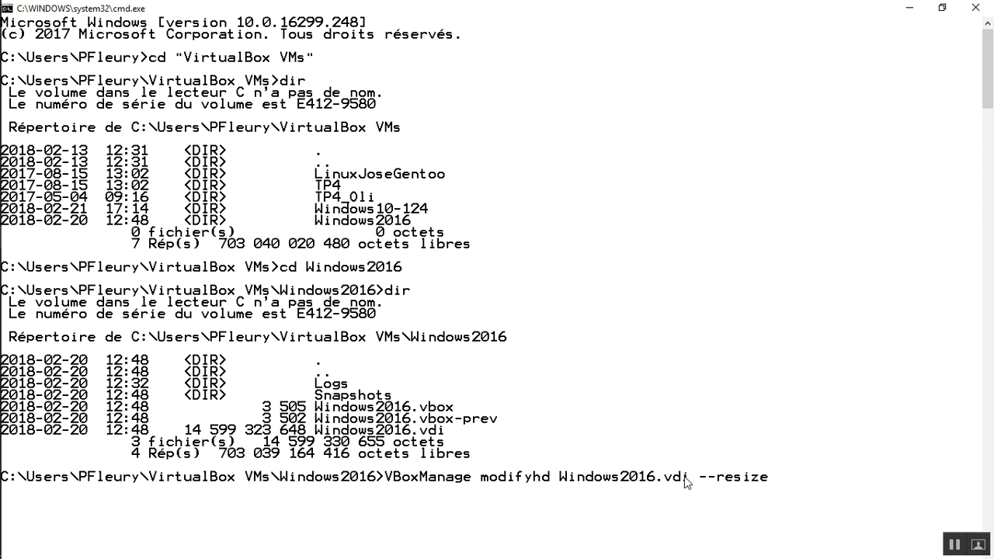
text(60000)
key(Return)
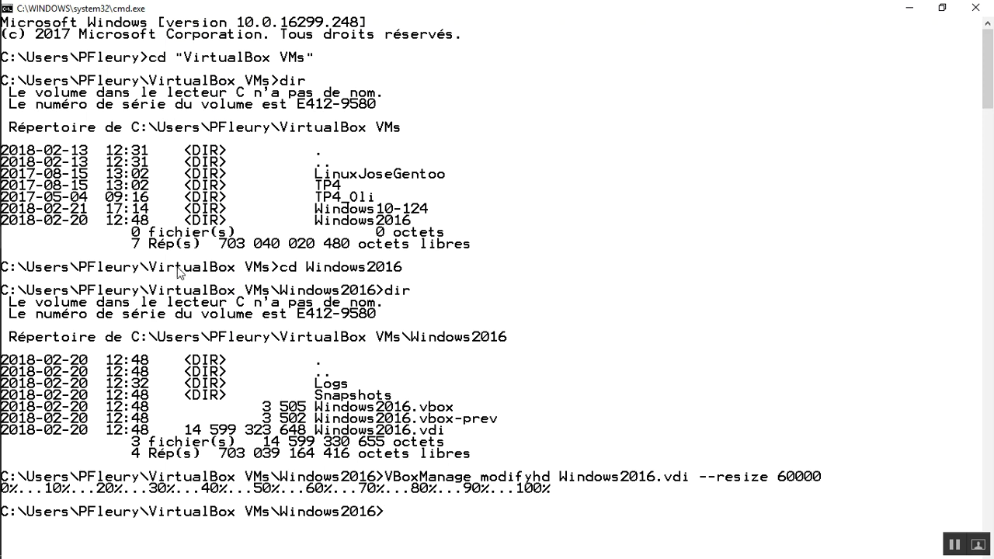
Step: Switch to the running Windows2016 virtual machine in VirtualBox to examine its disk layout in Disk Management
mouse_move(2, 268)
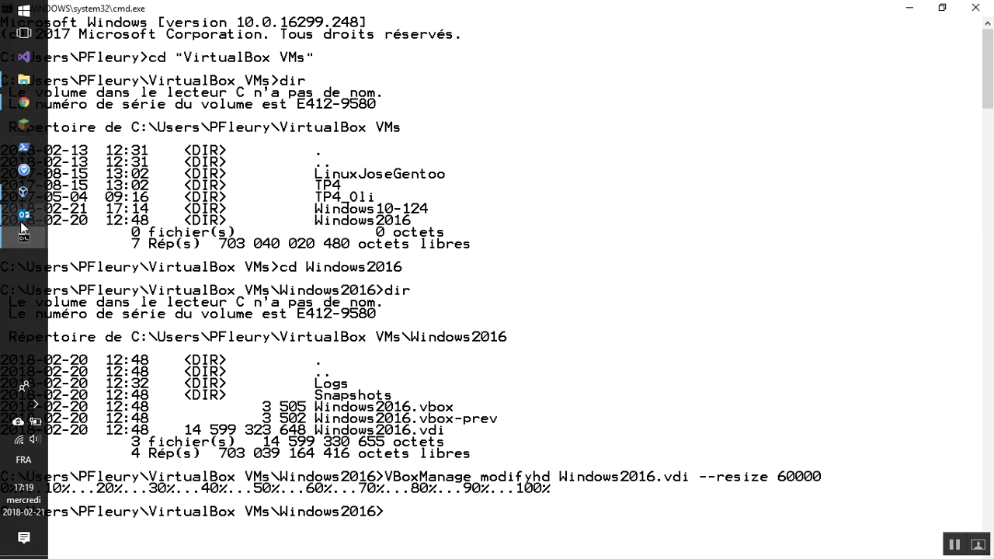
key(alt+Tab)
key(alt+Tab)
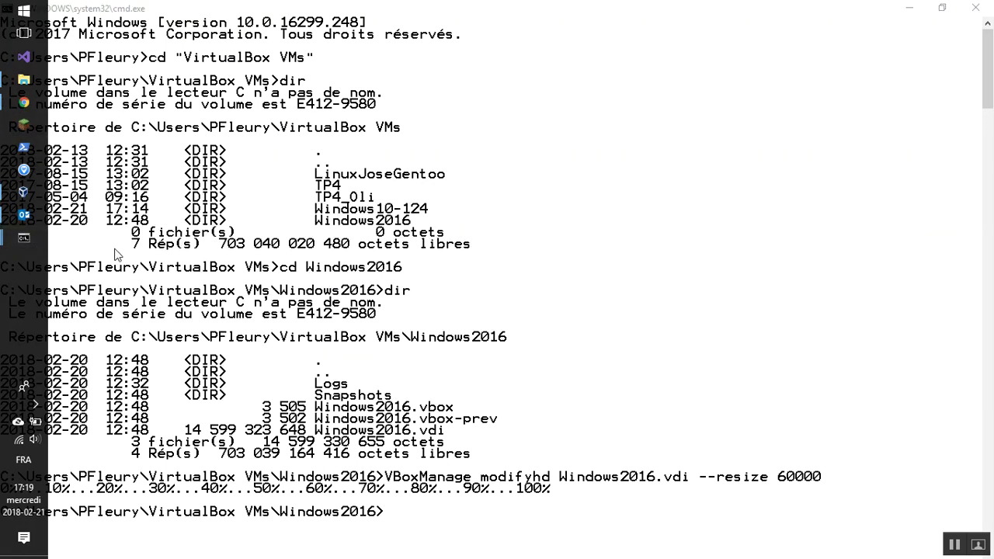
key(alt+Tab)
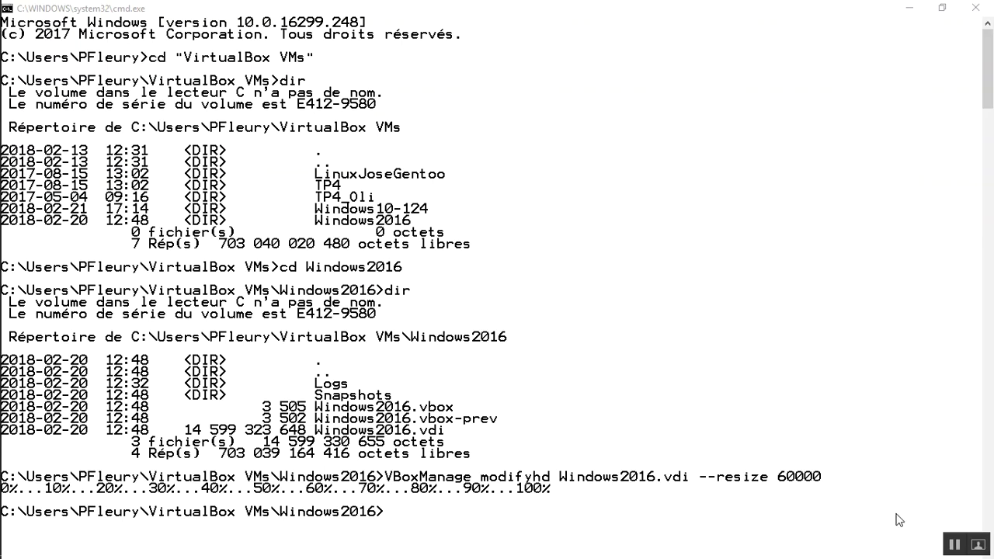
key(alt+Tab)
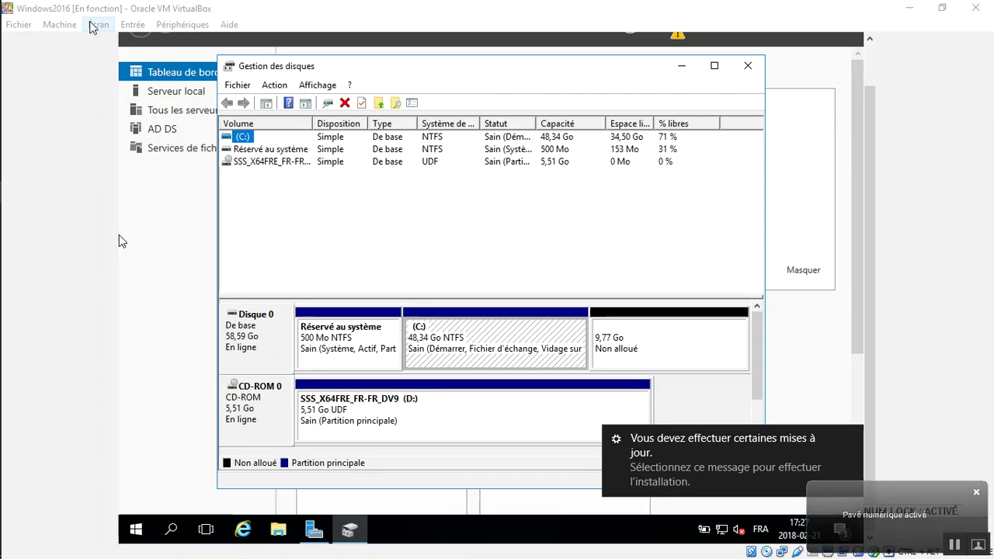
Step: Switch back to the command prompt, print the search path with echo %PATH%, and close the window
mouse_move(2, 57)
mouse_move(21, 83)
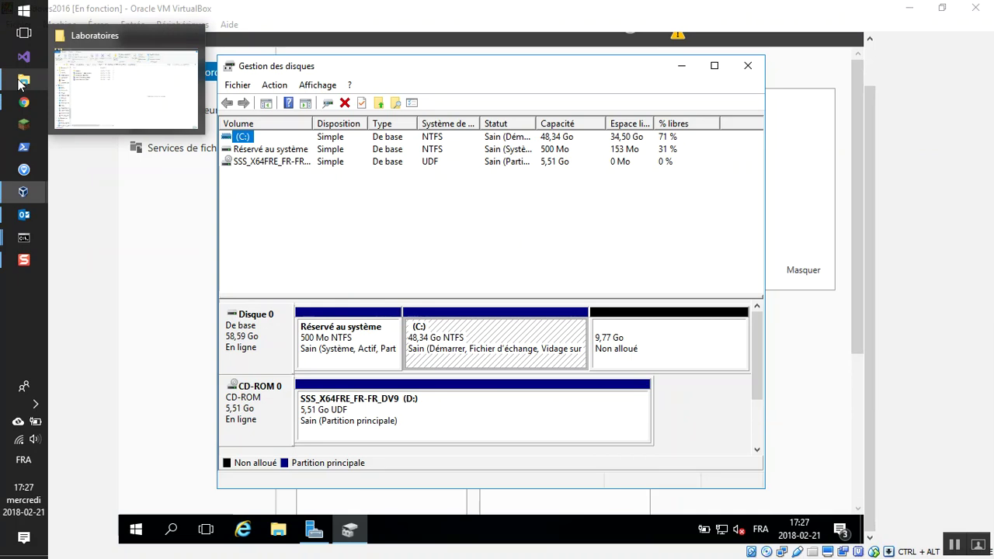
mouse_move(24, 237)
click(97, 256)
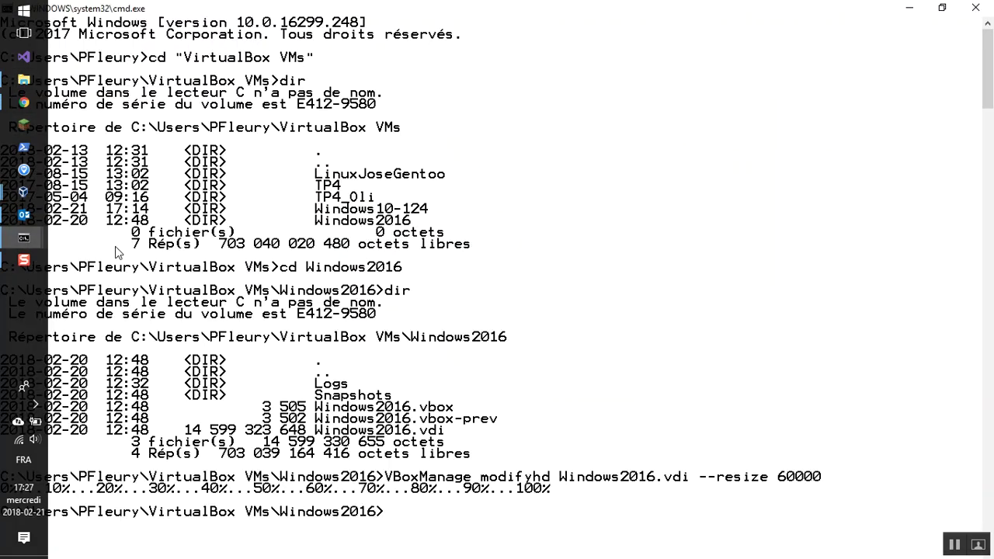
text(echo %PATH%)
key(Return)
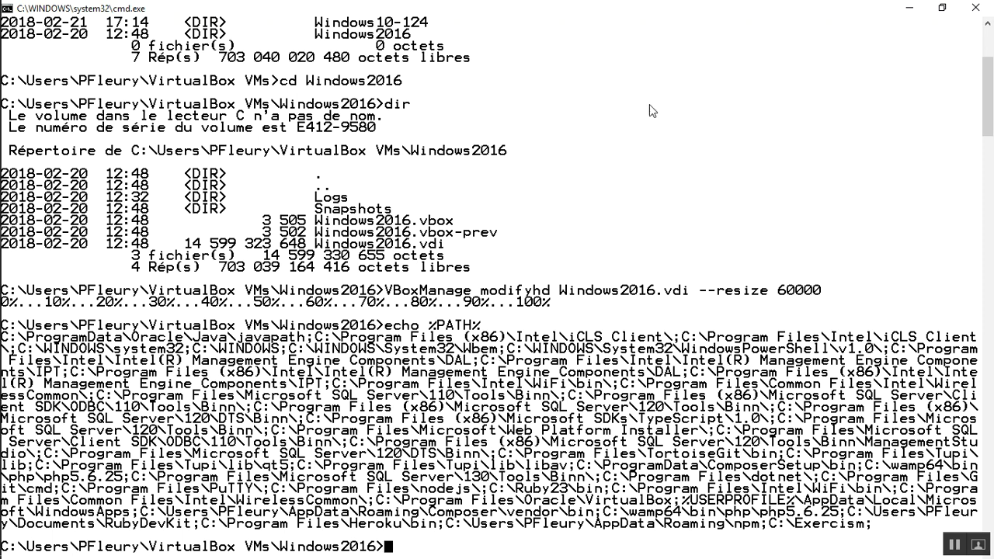
click(975, 11)
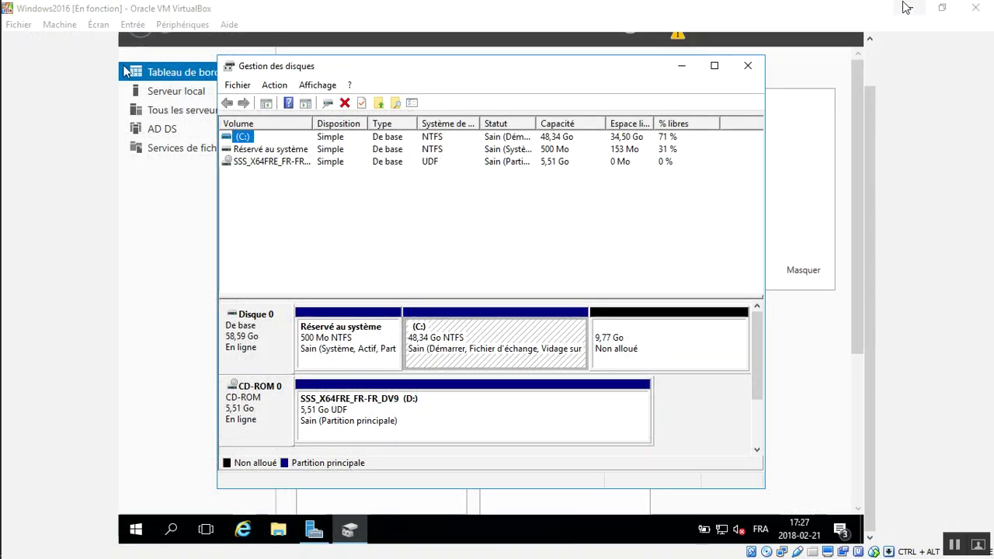
Step: Switch to the VirtualBox Manager to view the Windows2016 machine's details, and return to the running virtual machine
key(alt+Tab)
key(alt+Tab)
key(alt+Tab)
key(alt+Tab)
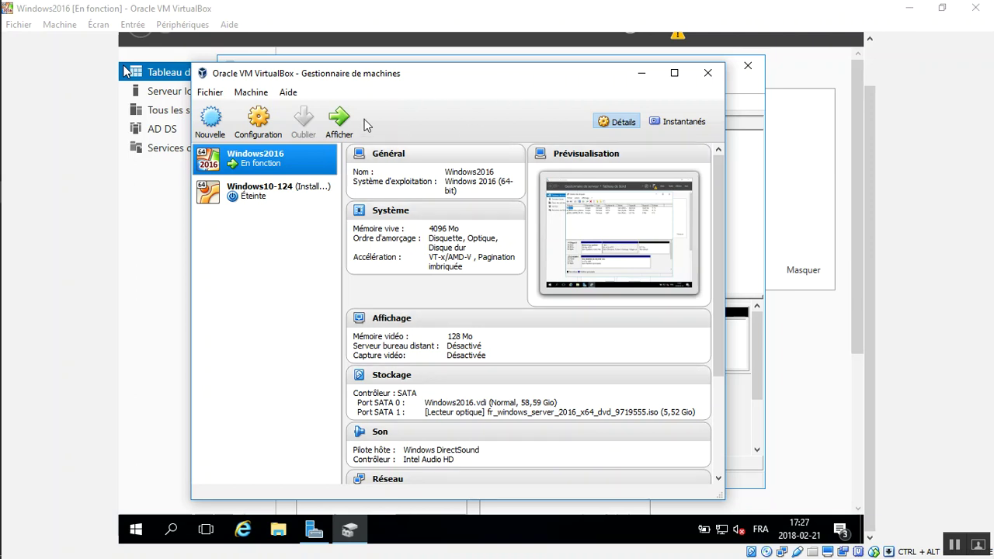
click(440, 10)
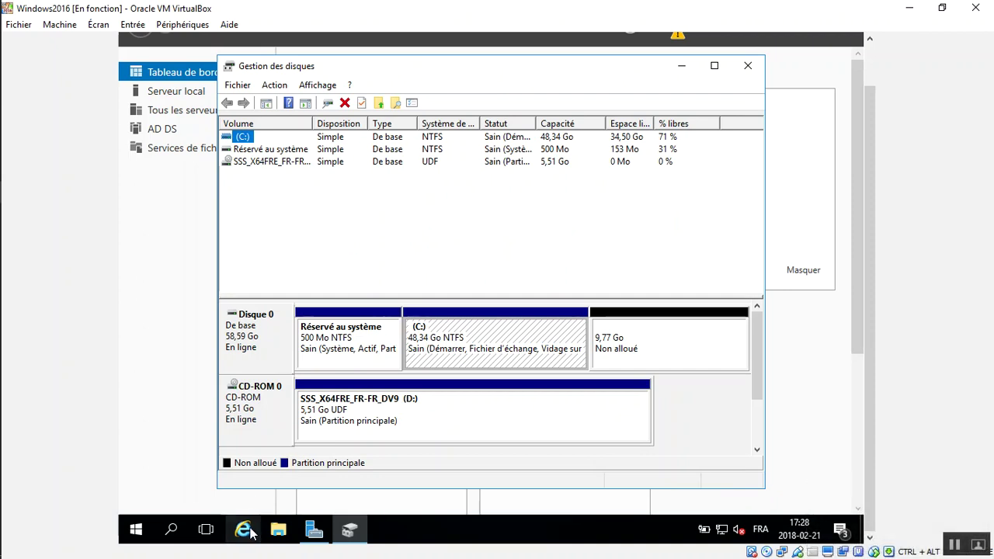
Step: Open File Explorer in the guest, show the Manage option for Ce PC, and return to Disk Management
click(279, 531)
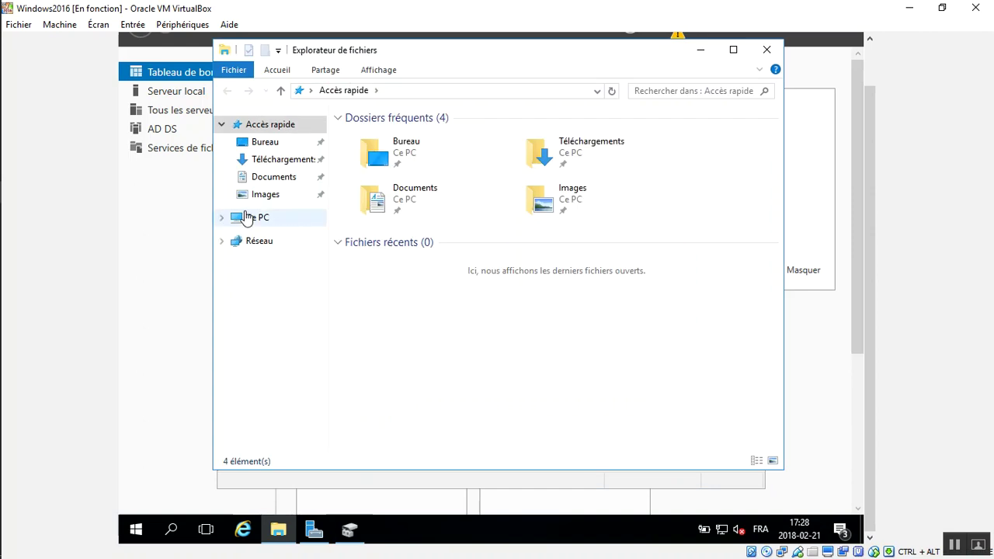
click(351, 530)
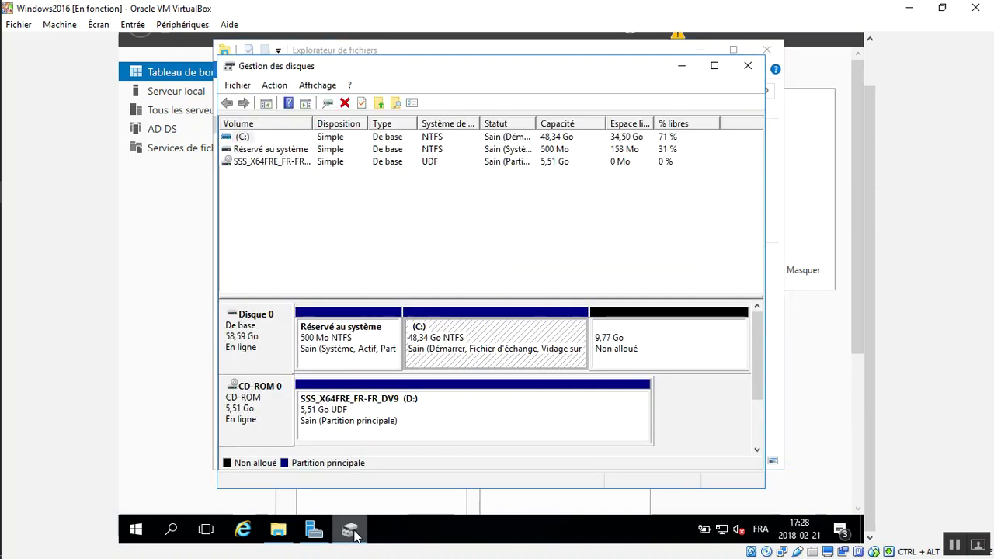
click(278, 533)
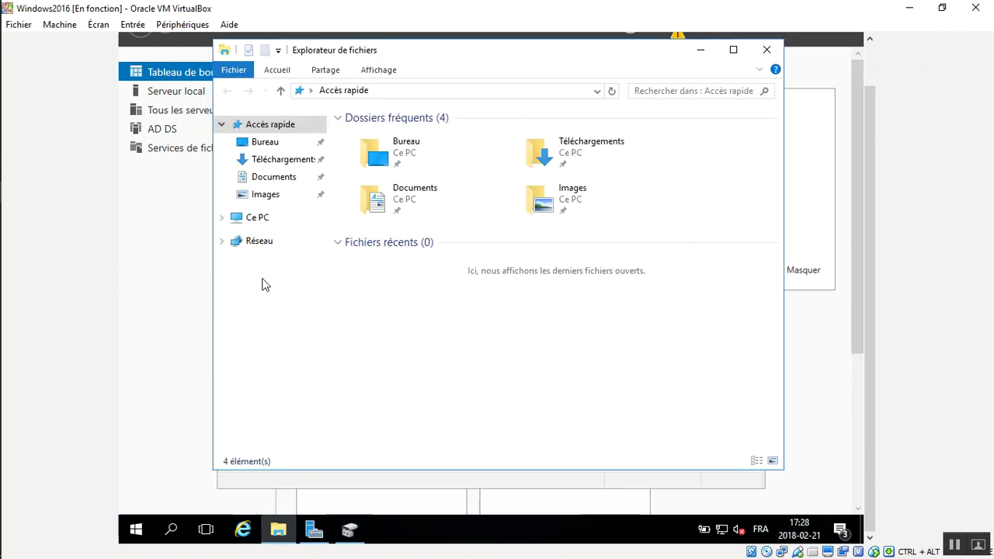
right_click(261, 223)
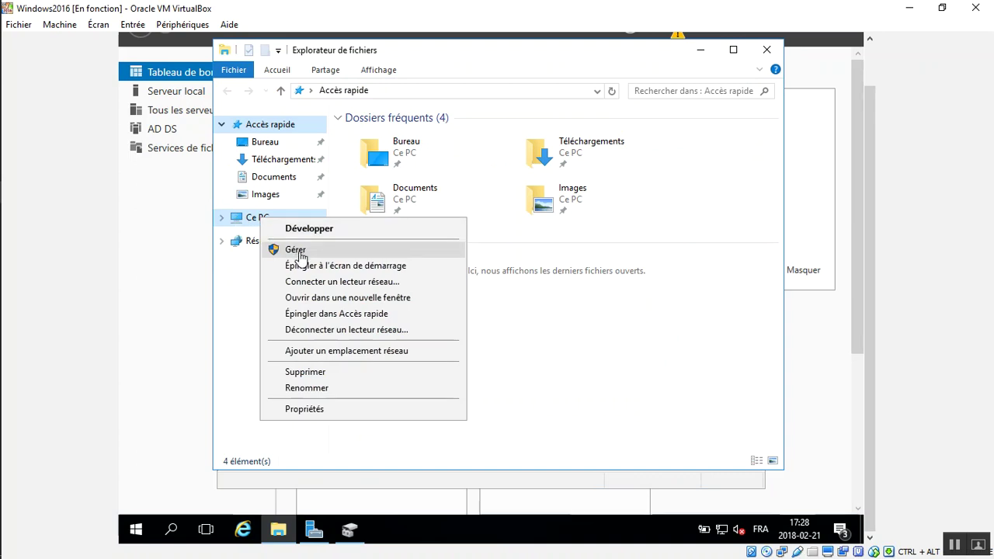
click(405, 535)
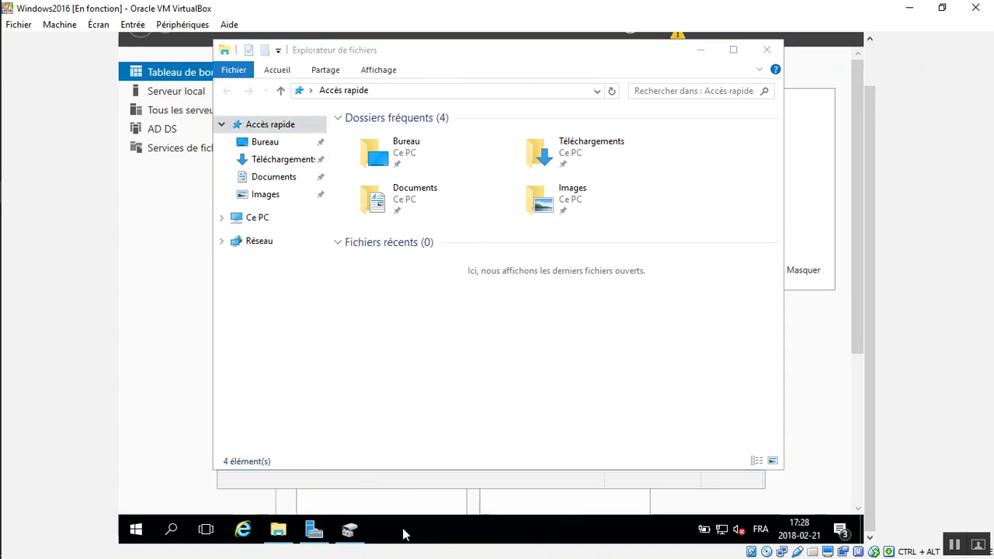
click(349, 529)
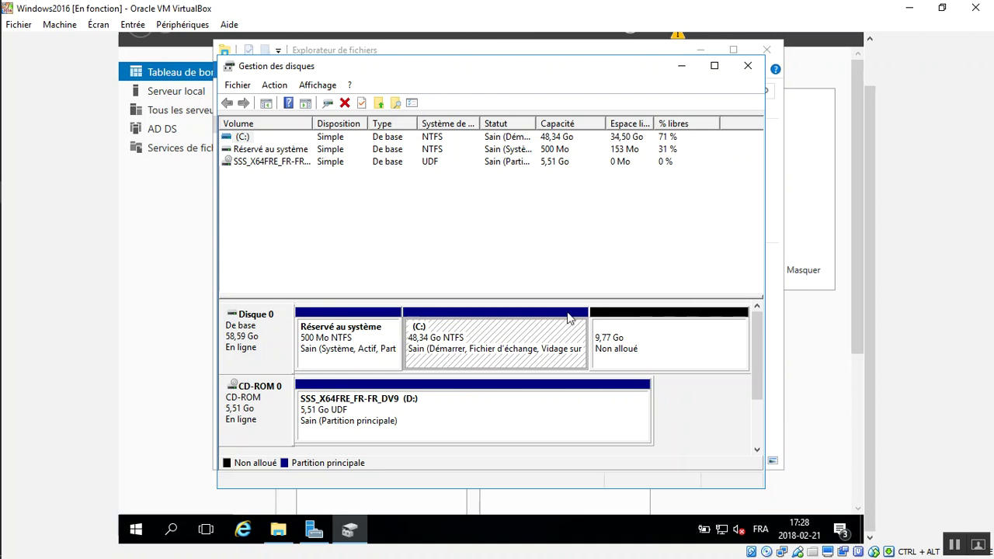
Step: Maximize Disk Management, start a new simple volume in Disk 0's unallocated space, and set its size to 5000 MB
click(713, 66)
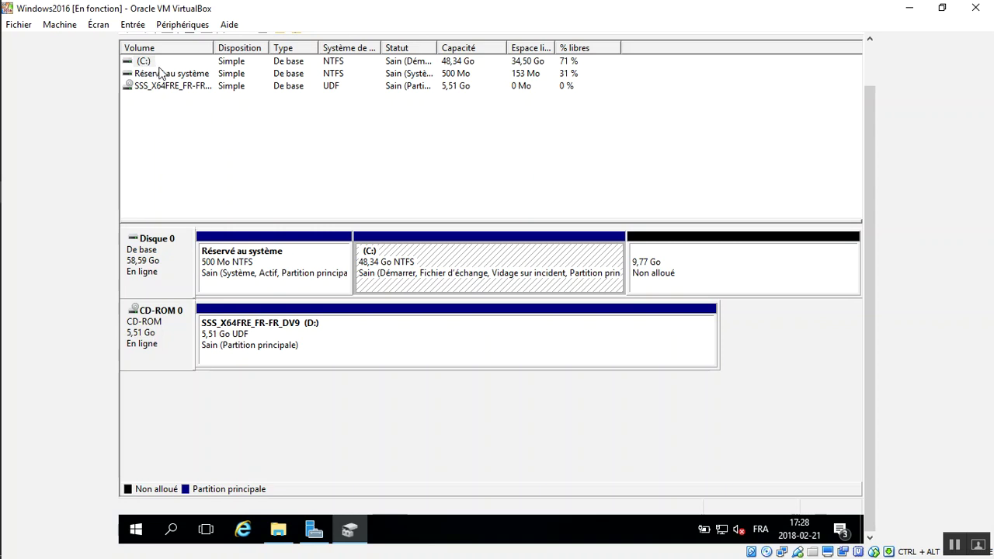
click(676, 259)
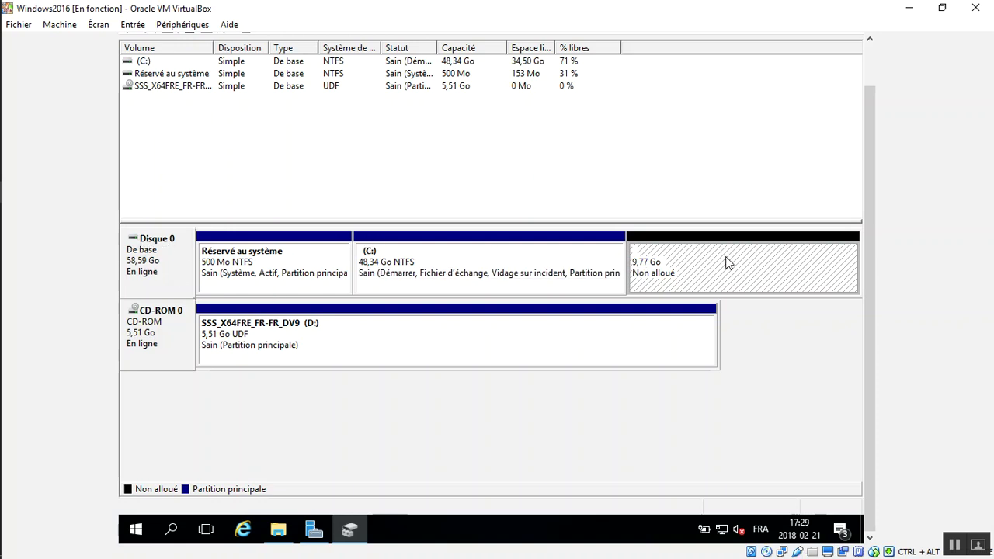
right_click(728, 263)
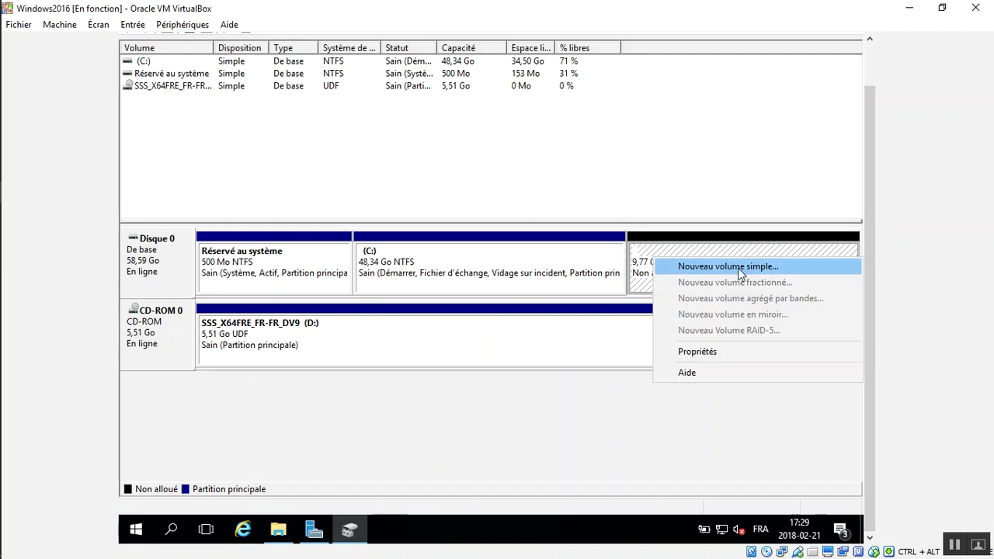
click(738, 268)
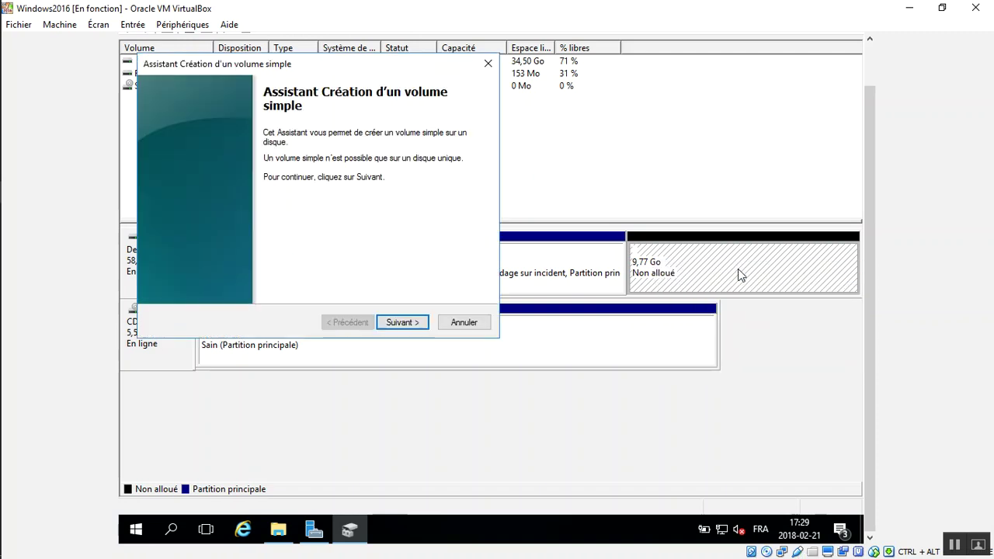
click(398, 322)
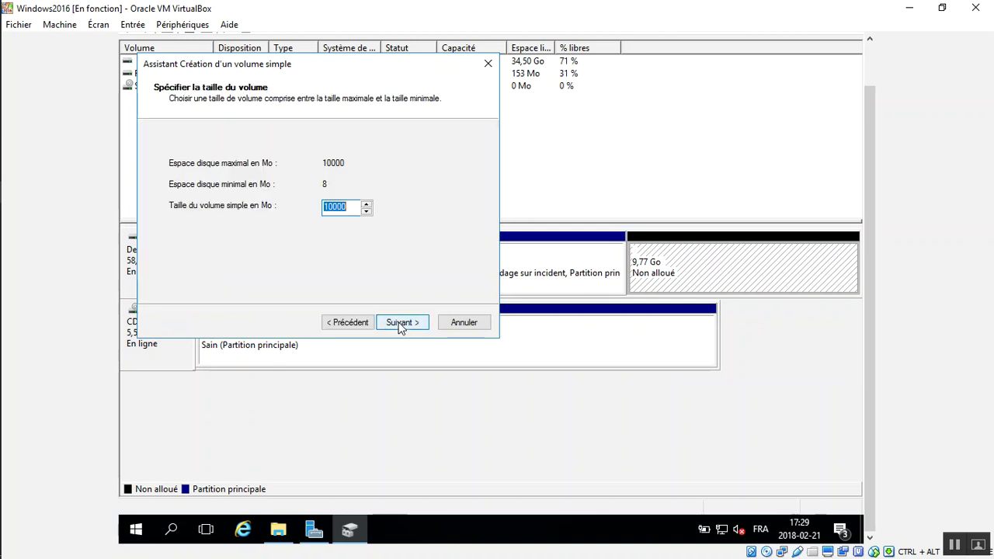
click(368, 211)
click(367, 212)
click(367, 211)
click(367, 211)
key(Num_Lock)
text(5000)
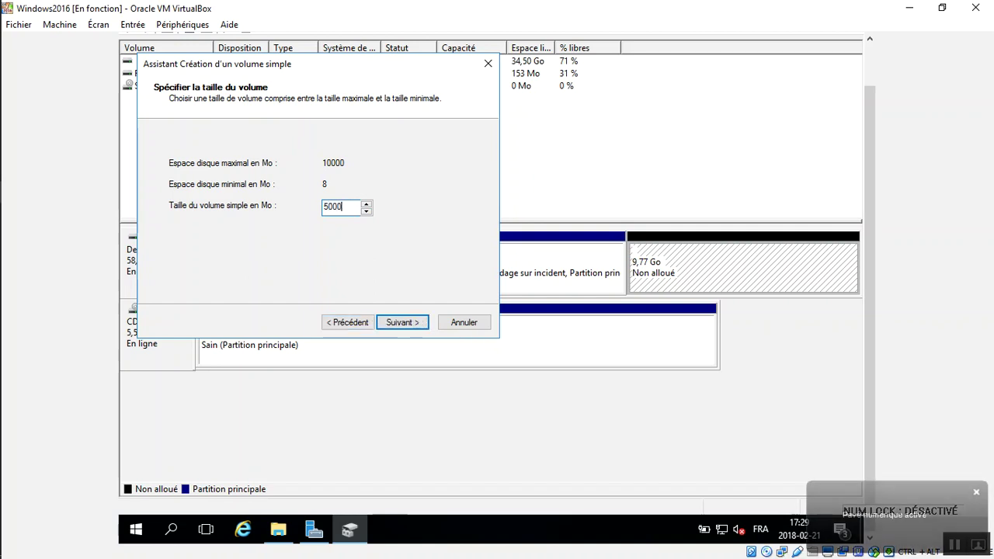
click(412, 326)
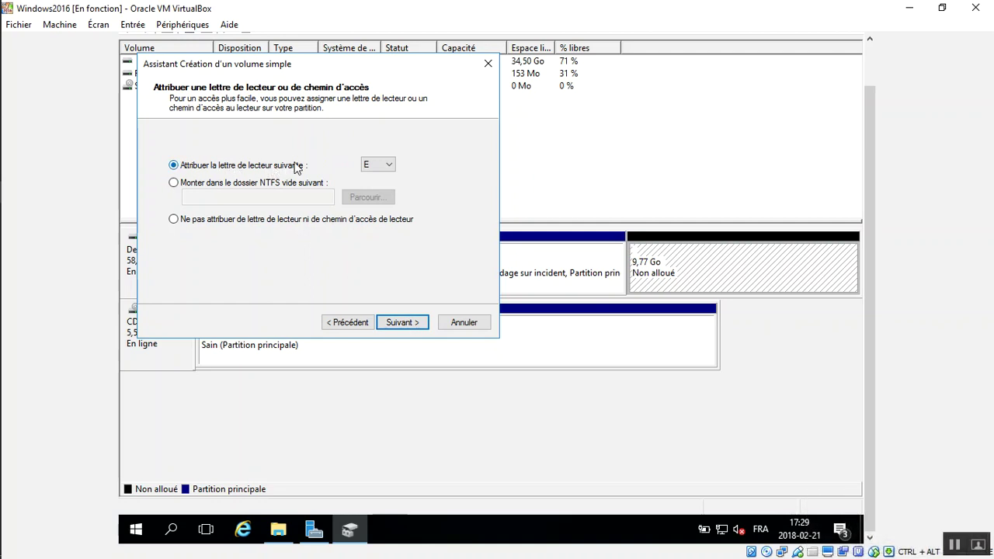
Step: Check the available drive letters and keep E for the new volume
click(379, 166)
click(379, 167)
click(405, 325)
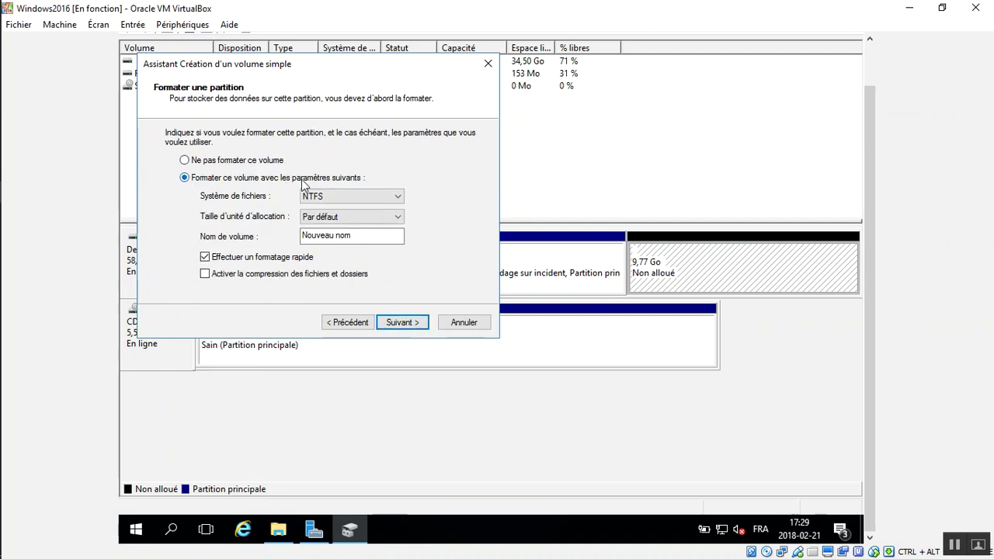
Step: Review the file system choices, keep NTFS with quick formatting, name the volume Music, and create it
drag(348, 71, 470, 147)
drag(421, 132, 565, 315)
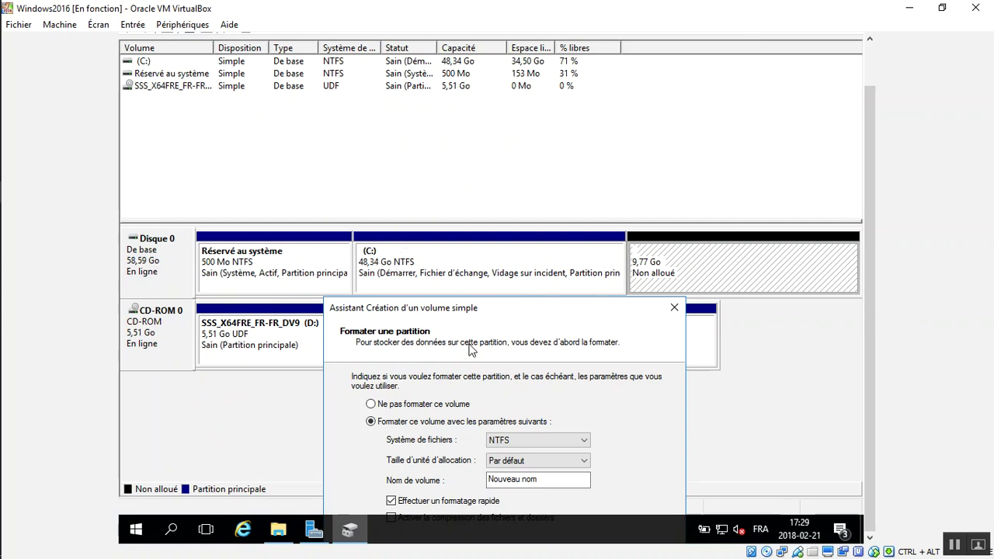
click(569, 441)
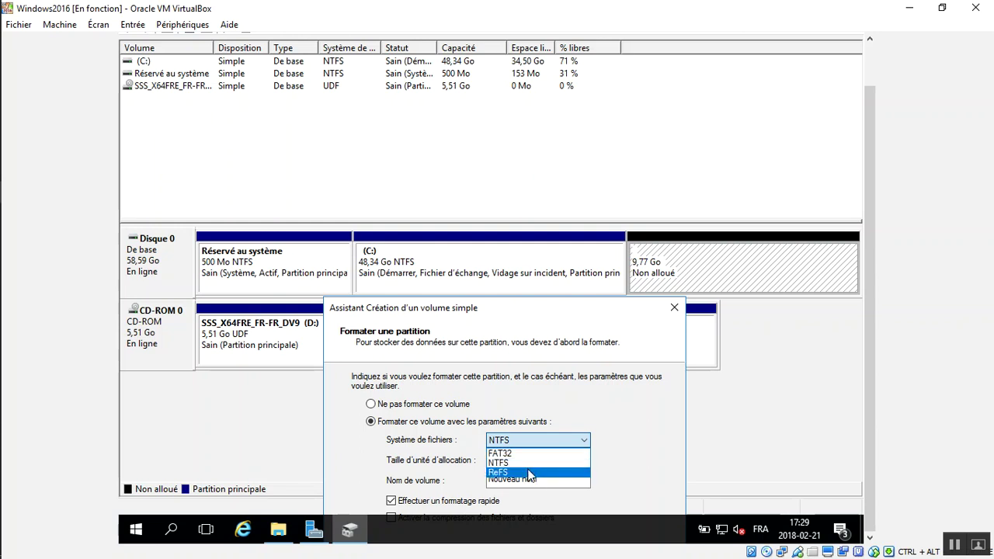
click(593, 307)
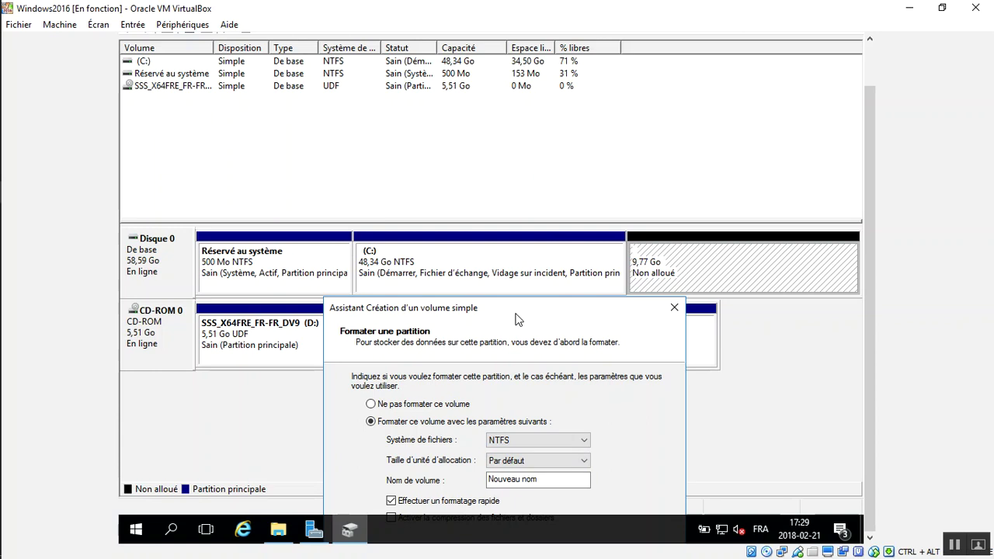
drag(511, 309, 410, 75)
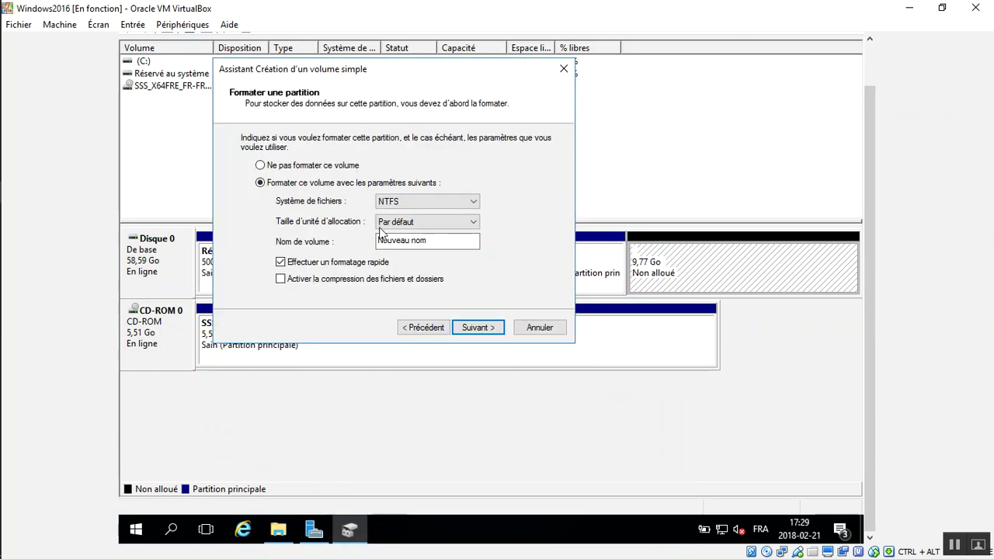
click(439, 238)
key(ctrl+a)
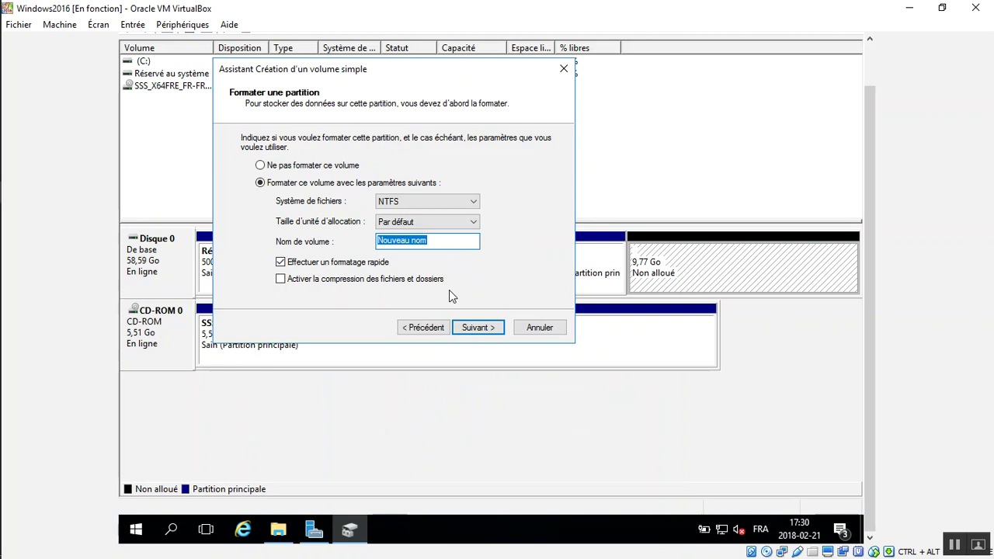
text(Music)
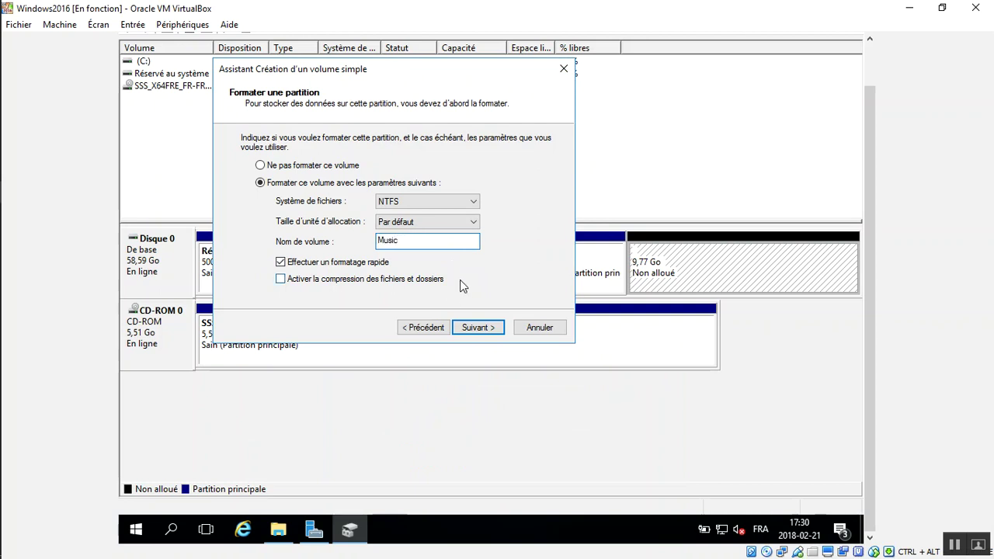
click(473, 330)
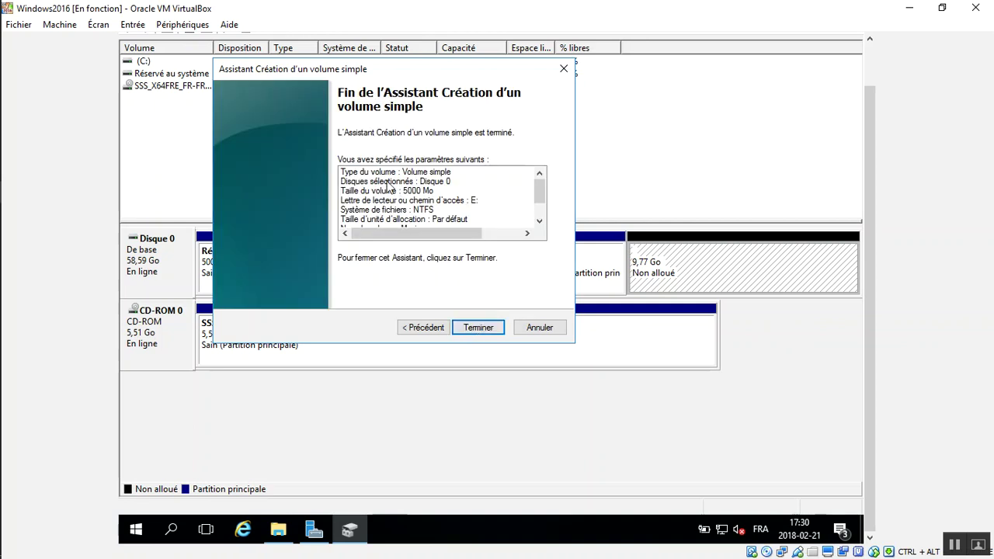
click(478, 329)
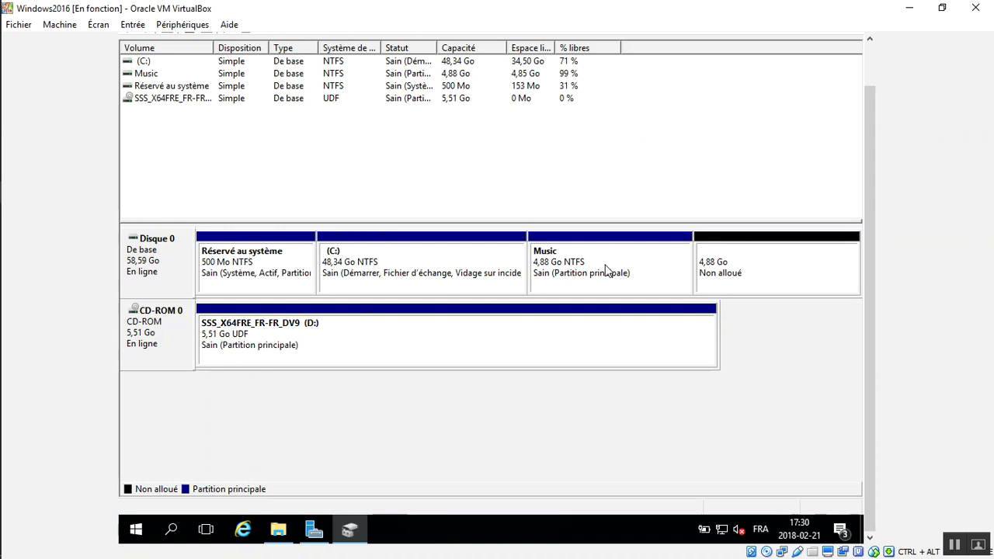
Step: Examine the order of C:, Music (E:) and the unallocated space on Disk 0, and check whether C: can be extended
click(416, 261)
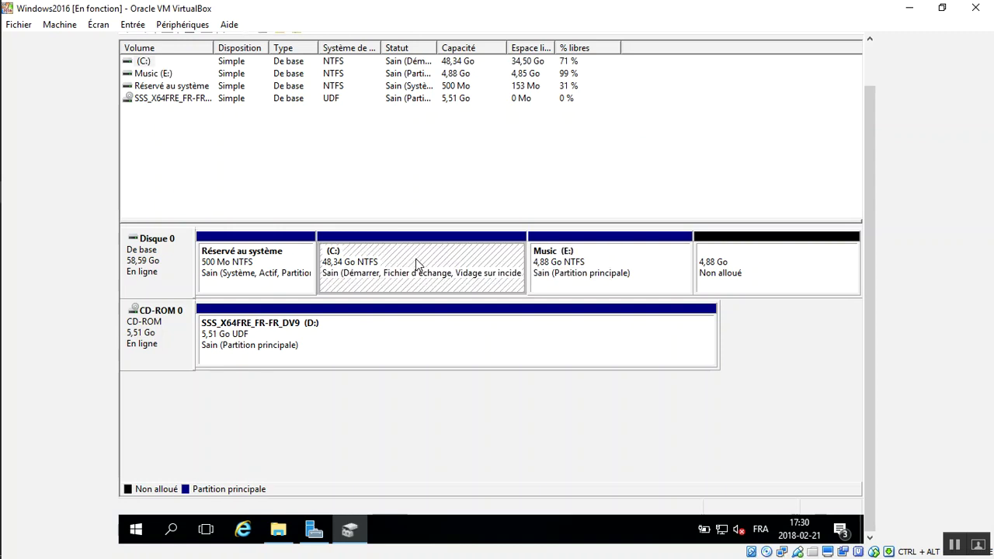
click(593, 268)
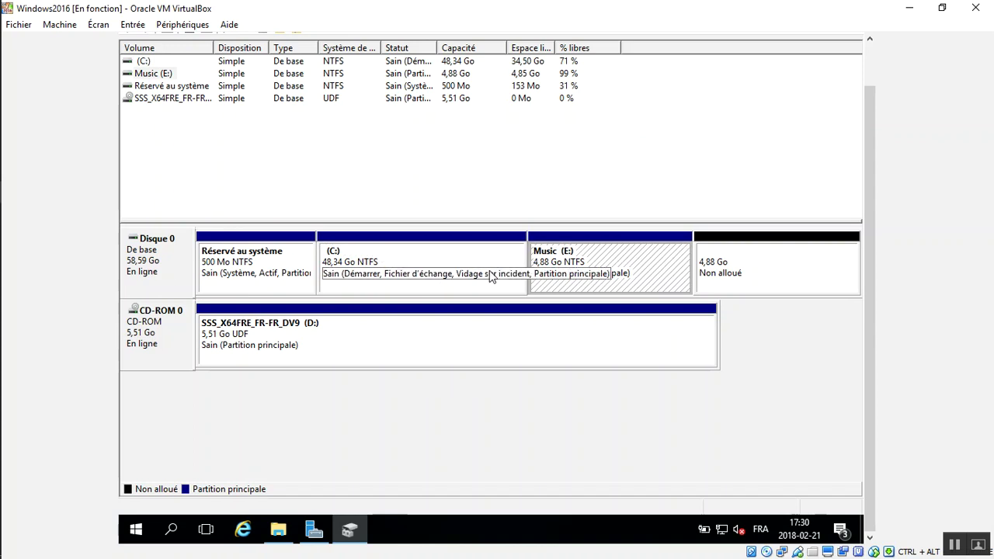
click(396, 268)
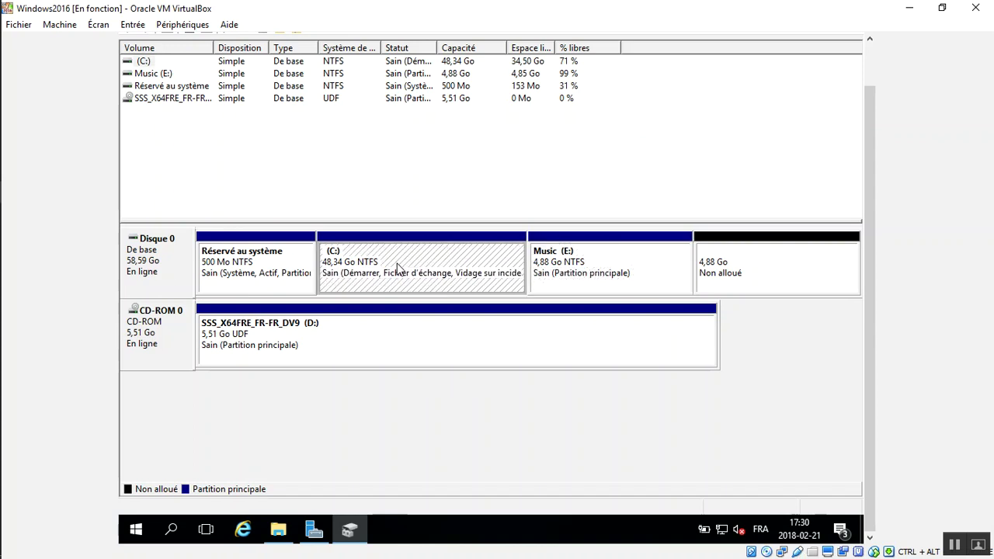
click(640, 270)
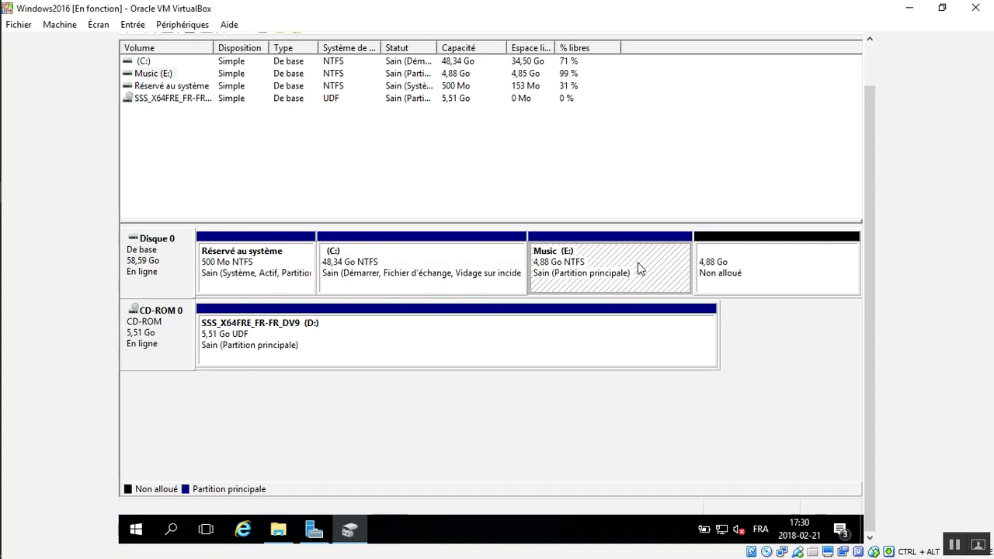
click(449, 271)
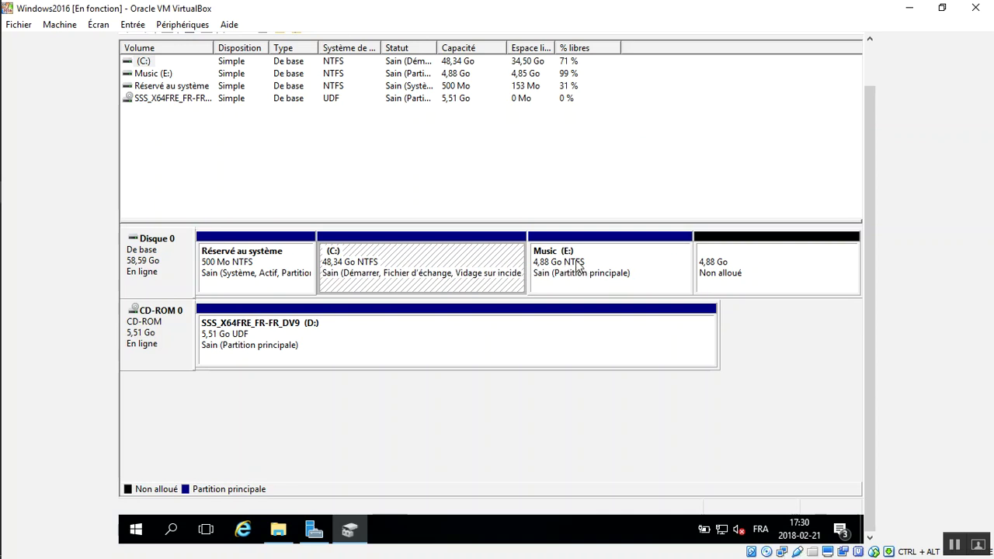
click(749, 265)
click(424, 268)
right_click(407, 244)
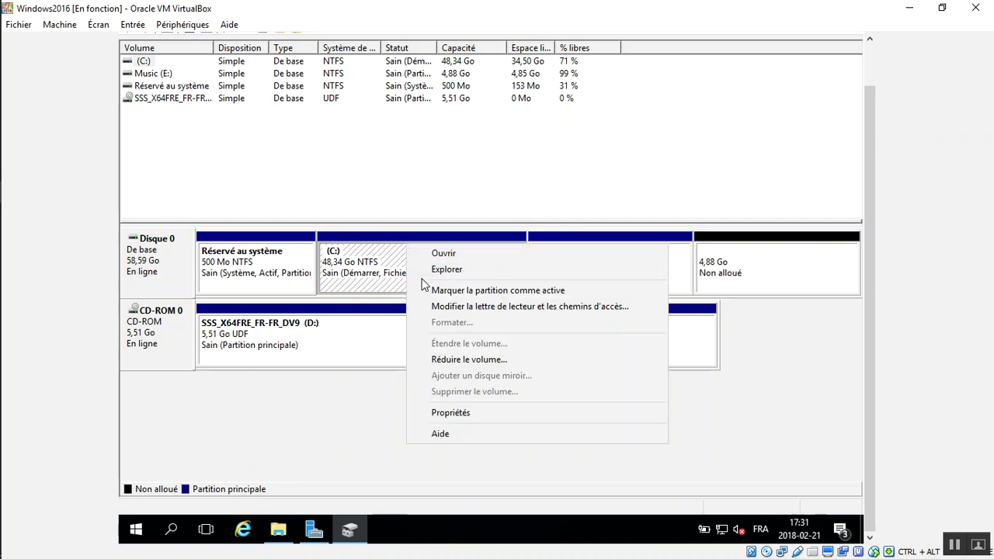
click(373, 261)
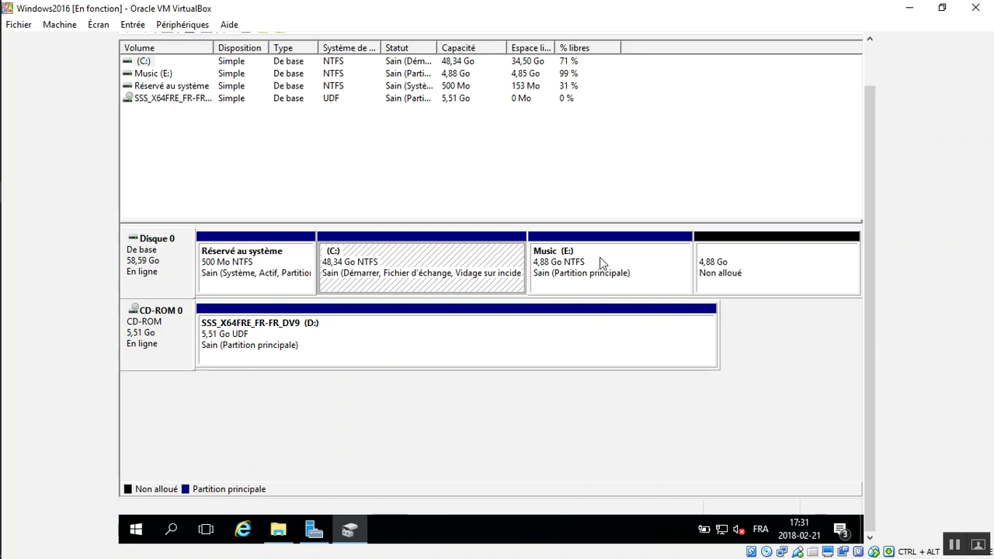
Step: Check whether Music (E:) can be extended into the adjacent unallocated space, and reselect the C: volume
click(627, 258)
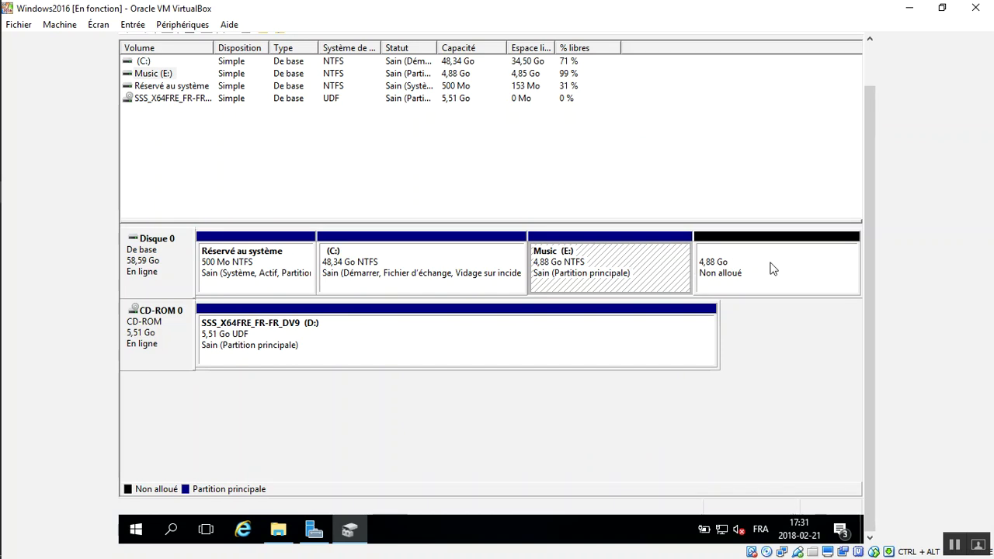
right_click(604, 259)
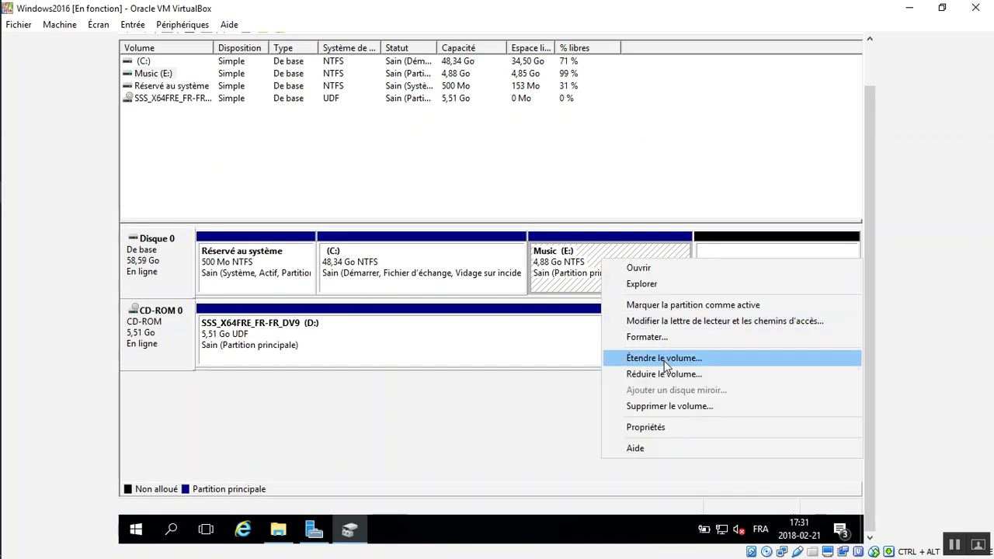
click(559, 278)
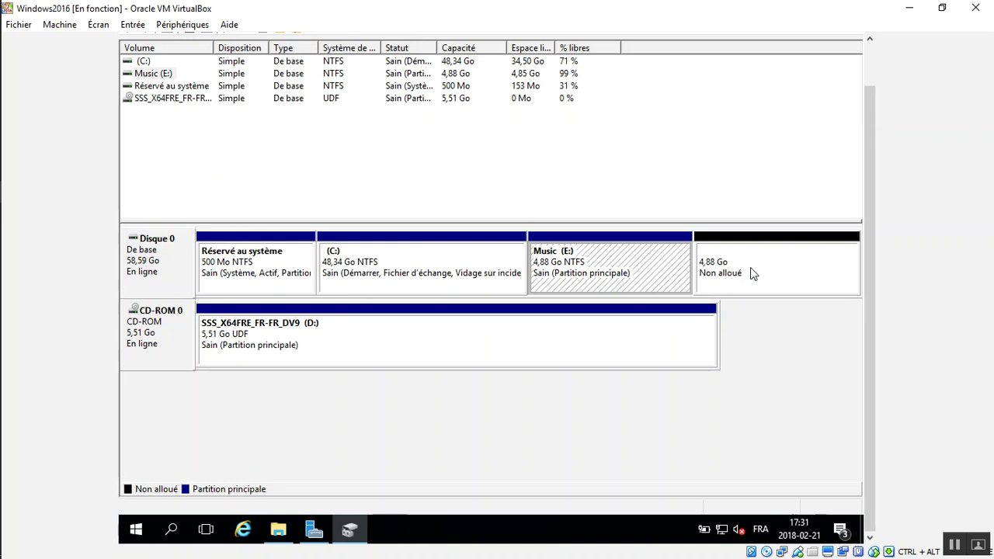
click(428, 274)
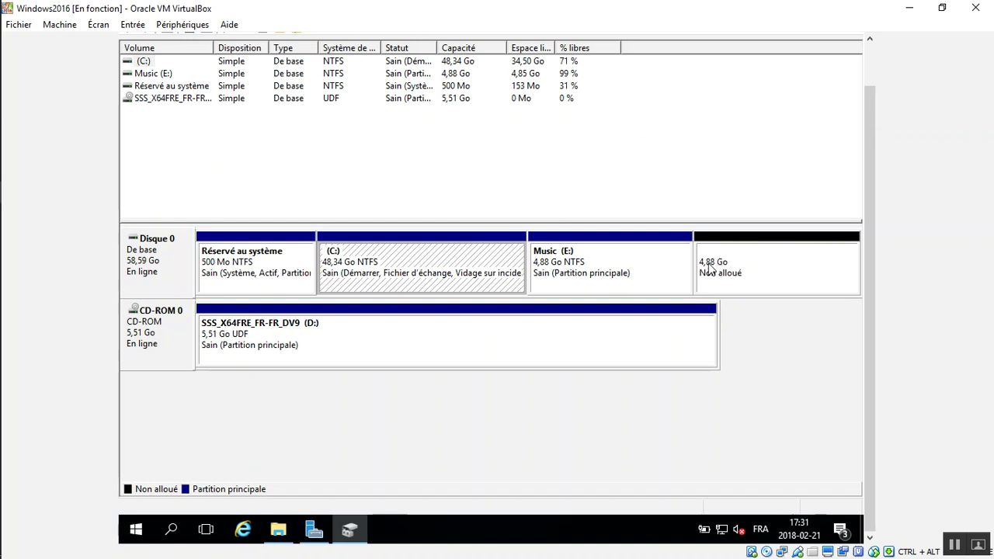
Step: Delete the Music (E:) volume from Disk 0 and accept the loss of its data
click(592, 259)
right_click(593, 264)
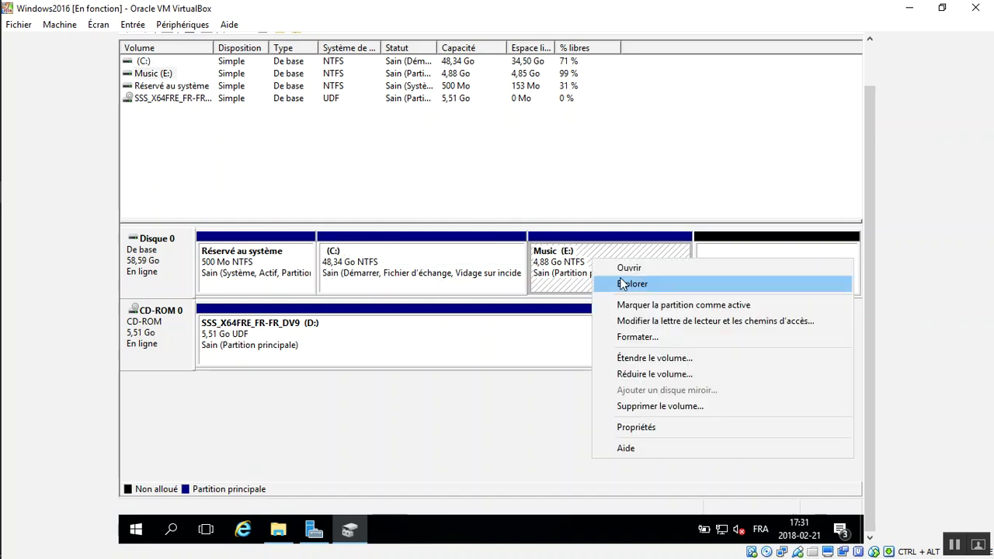
click(649, 407)
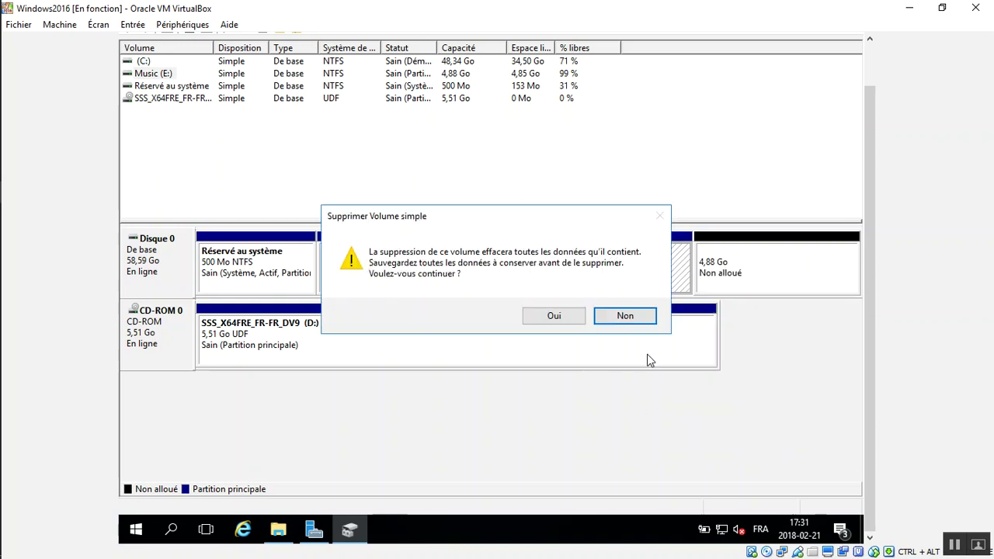
click(551, 315)
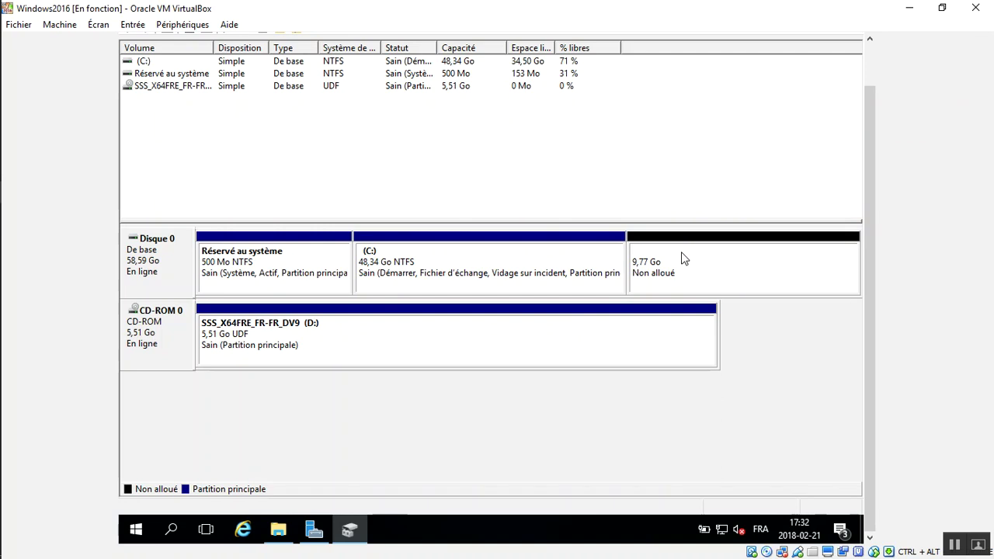
Step: Extend the C: volume by 5000 MB using the adjacent unallocated space on Disk 0
click(520, 257)
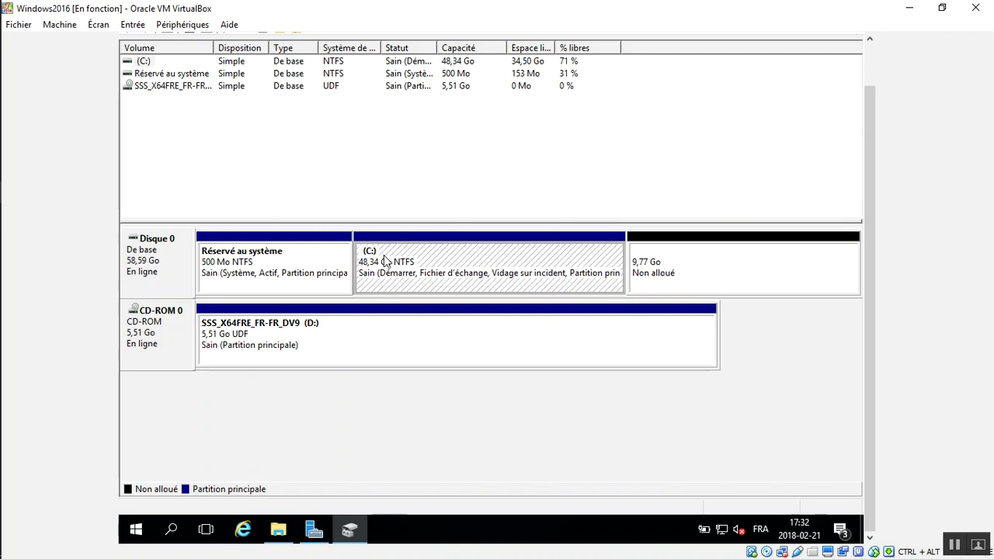
right_click(389, 251)
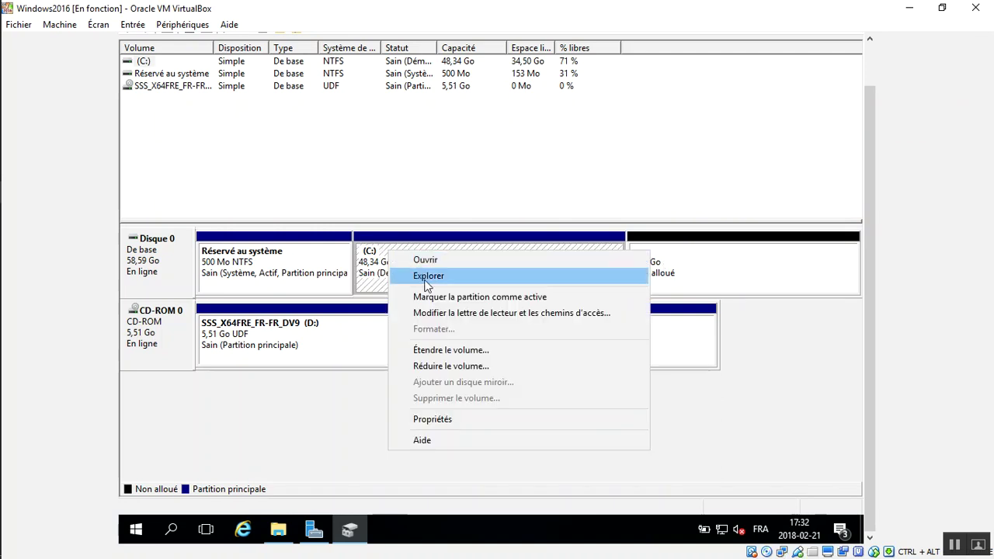
click(452, 350)
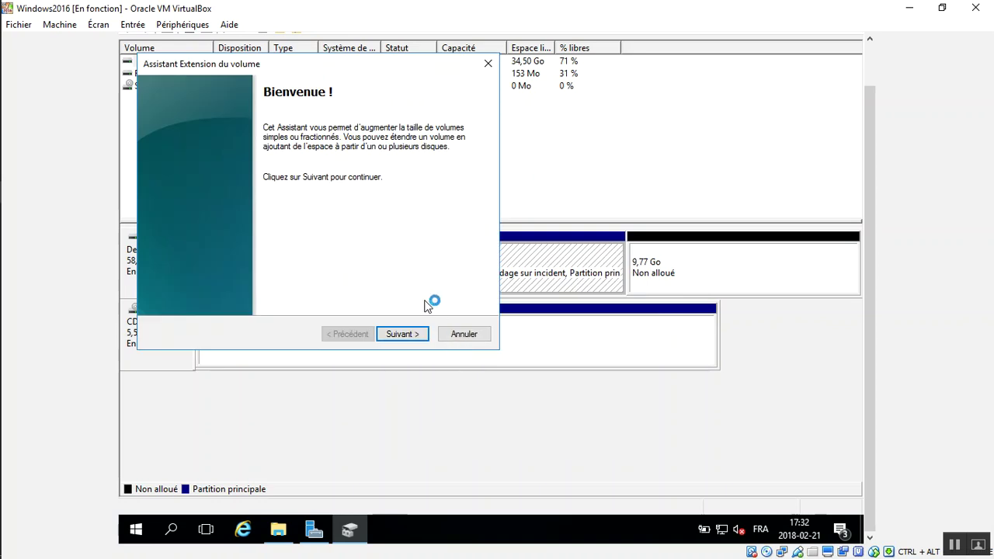
click(399, 335)
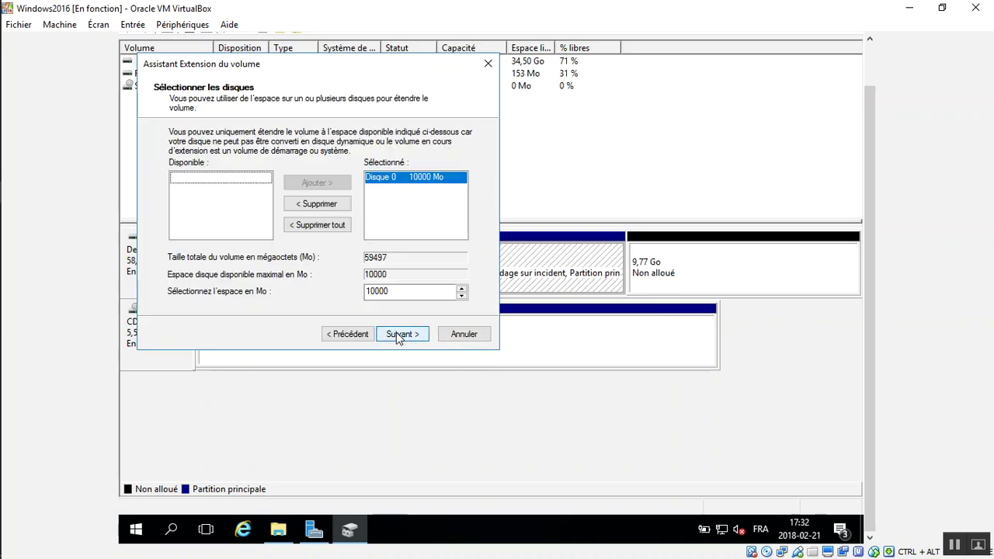
double_click(407, 291)
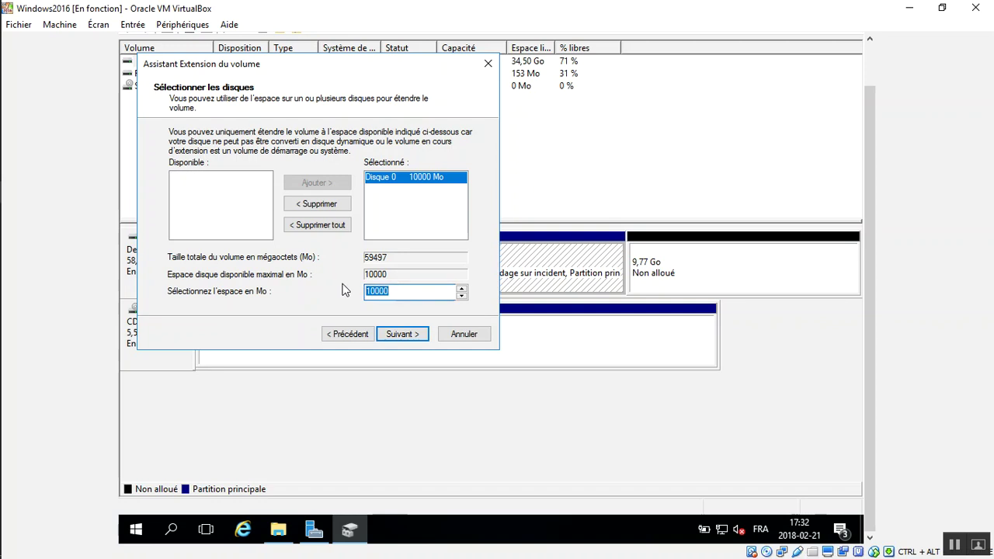
text(5000)
click(395, 335)
click(401, 334)
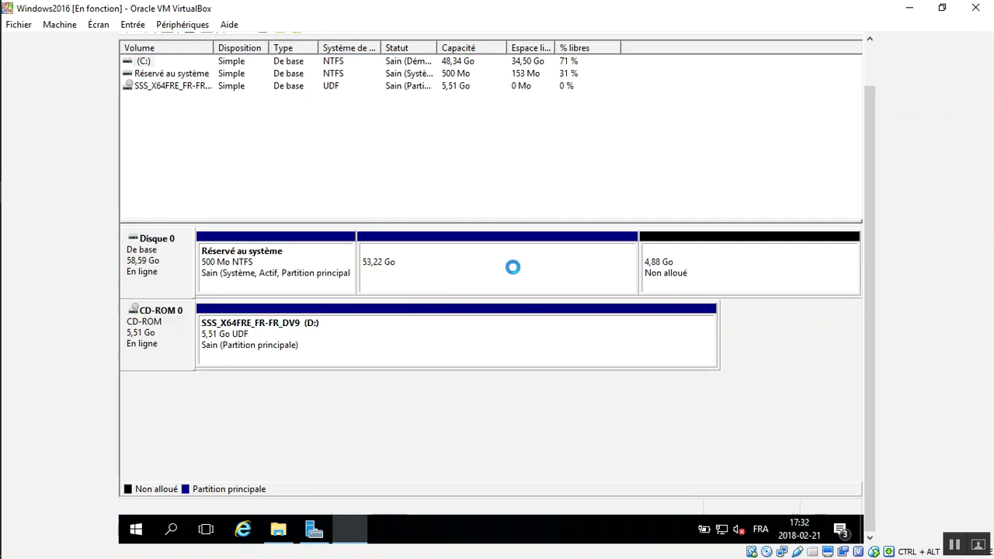
click(659, 249)
right_click(660, 248)
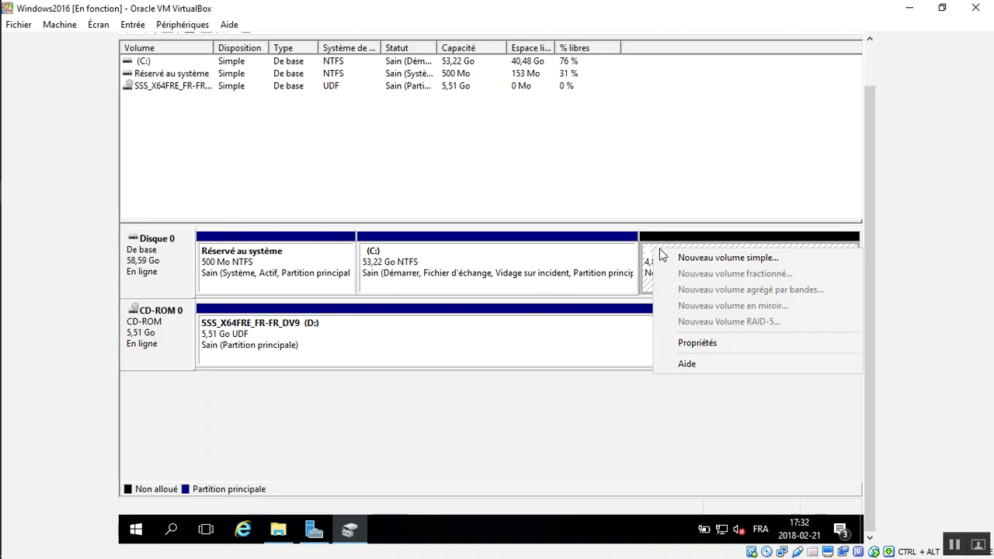
click(718, 260)
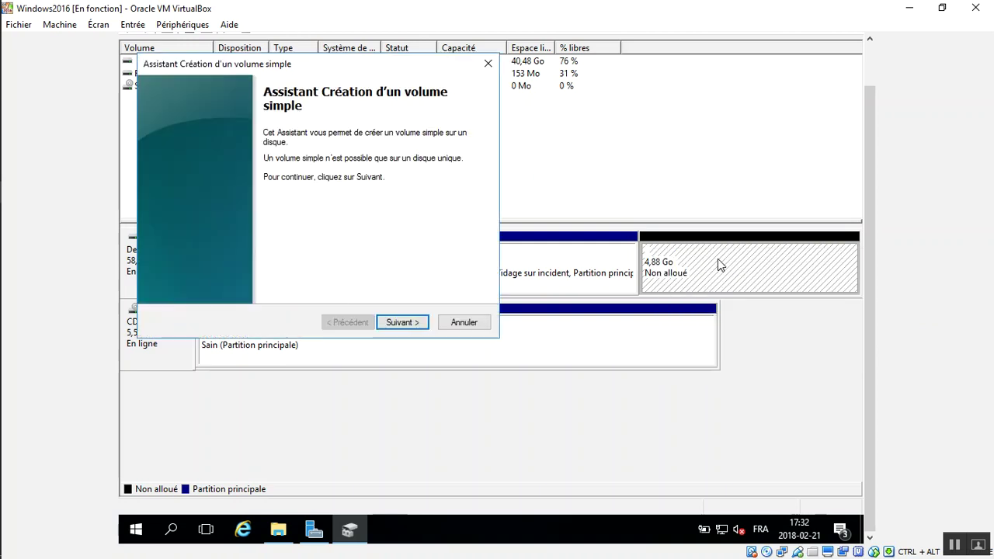
click(462, 322)
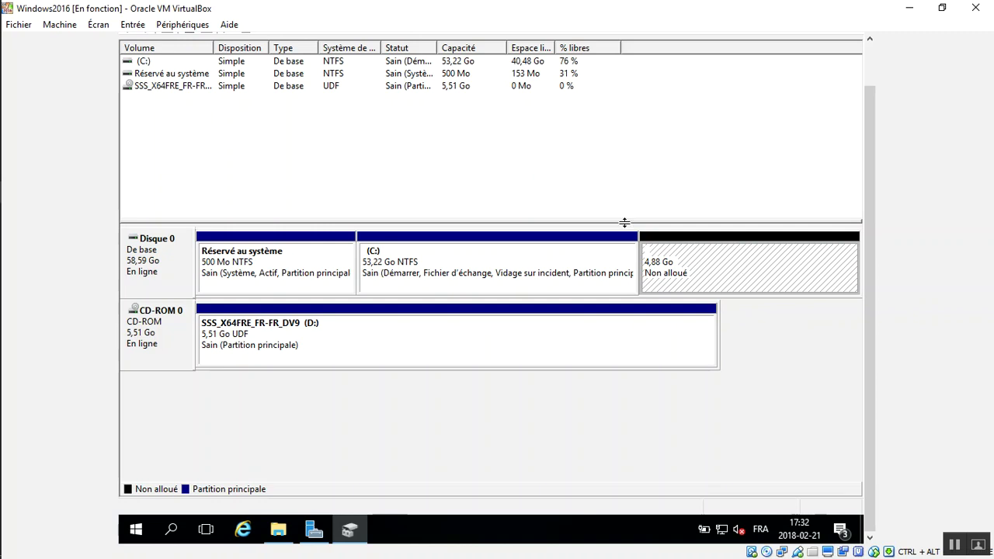
Step: Review the C: volume and the remaining unallocated space on Disk 0, and select the CD-ROM 0 drive
click(505, 267)
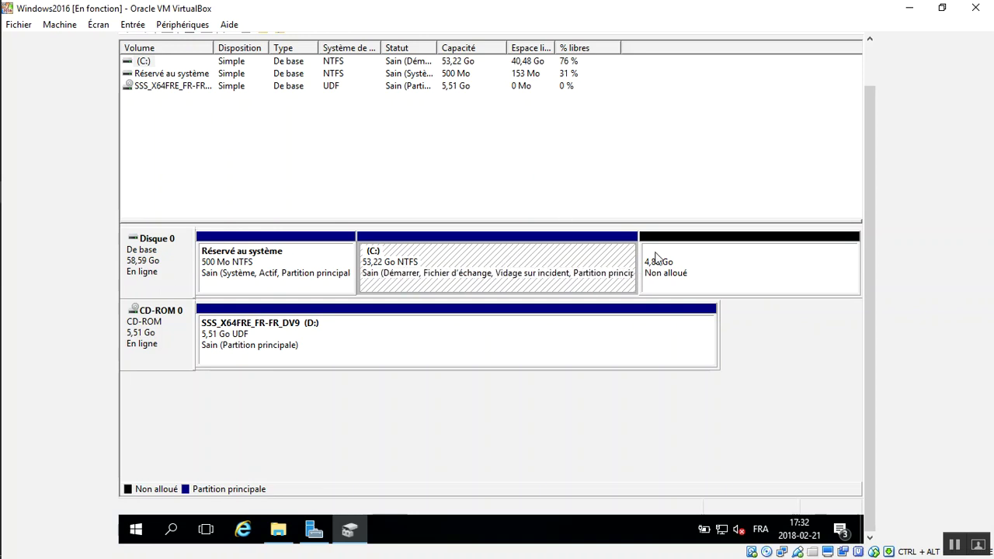
click(687, 259)
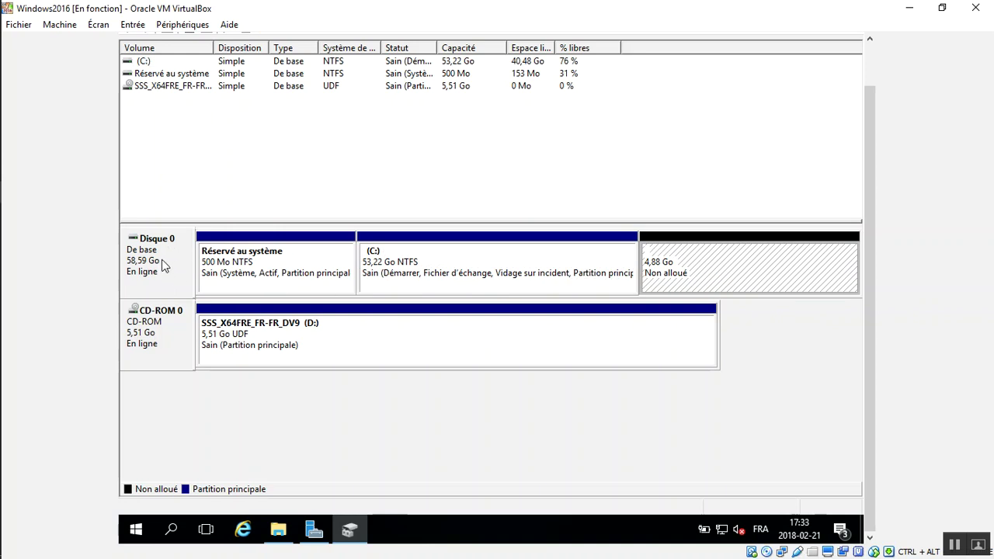
click(433, 256)
click(159, 321)
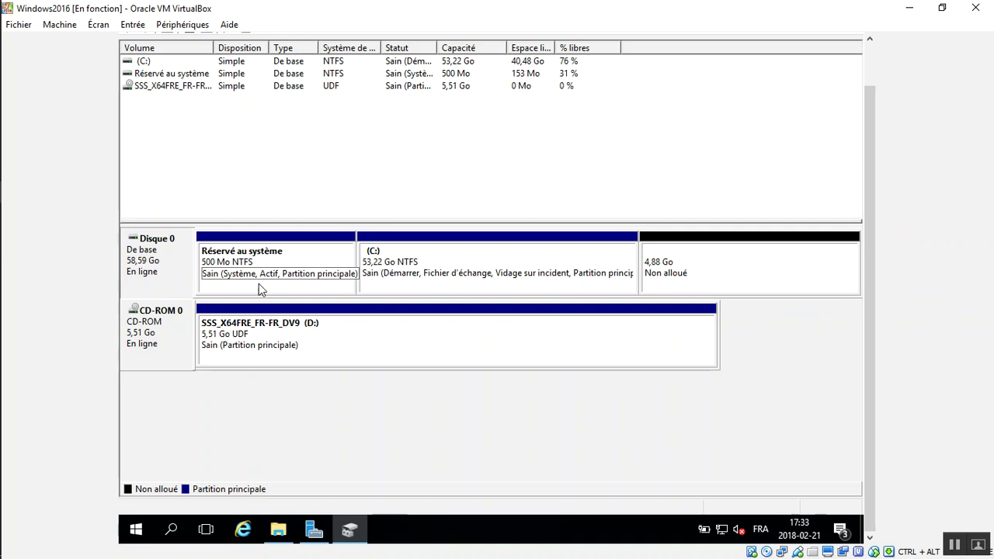